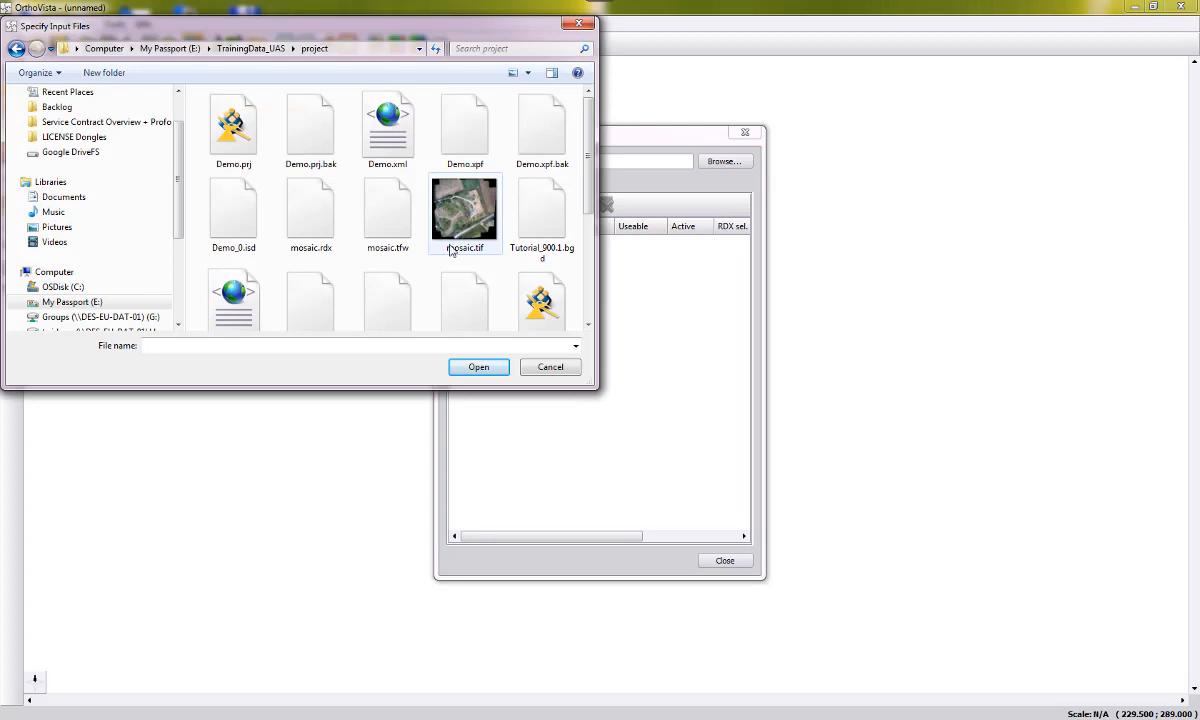
- Load mosaic.tif from the project folder as an input image and display its imagery in the main view
{"action": "left_click", "coordinate": [467, 206]}
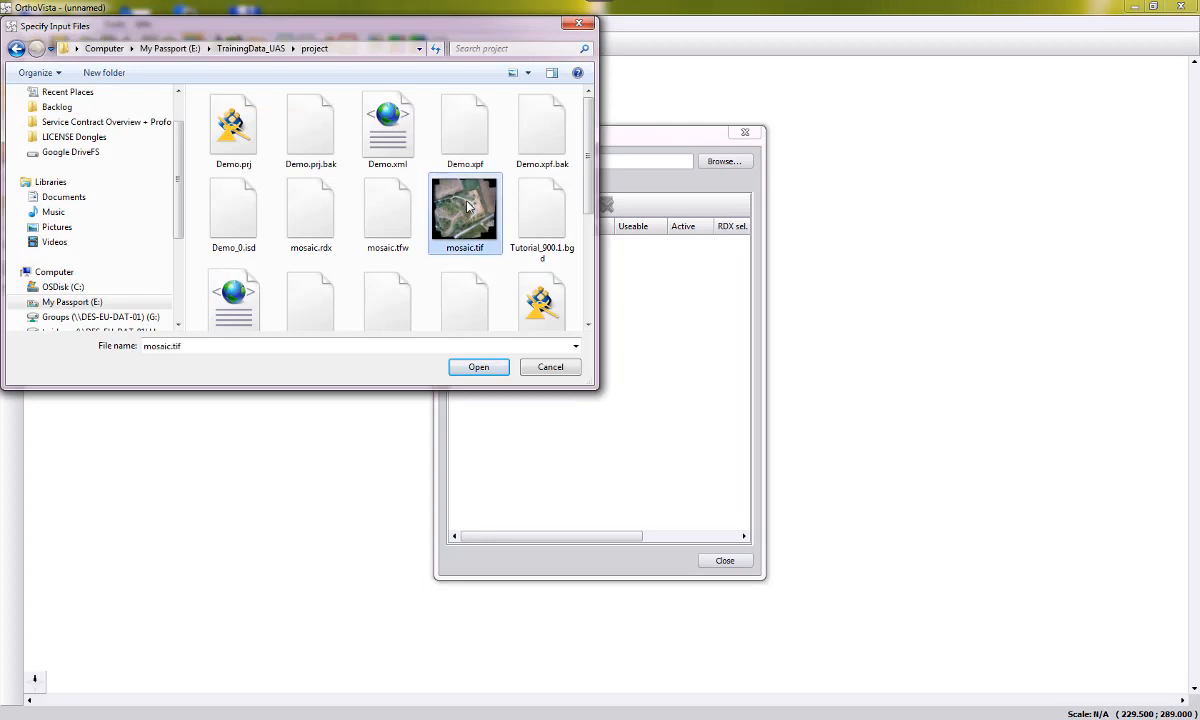
{"action": "left_click", "coordinate": [478, 368]}
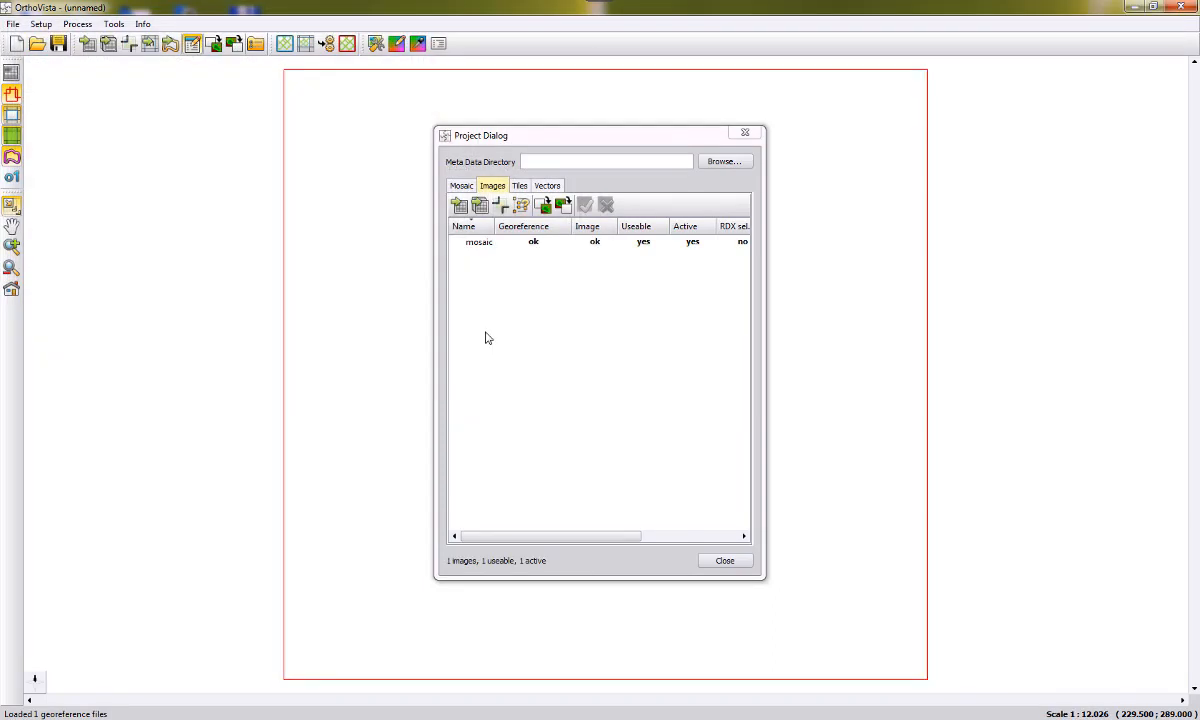
{"action": "left_click", "coordinate": [507, 243]}
{"action": "left_click", "coordinate": [519, 186]}
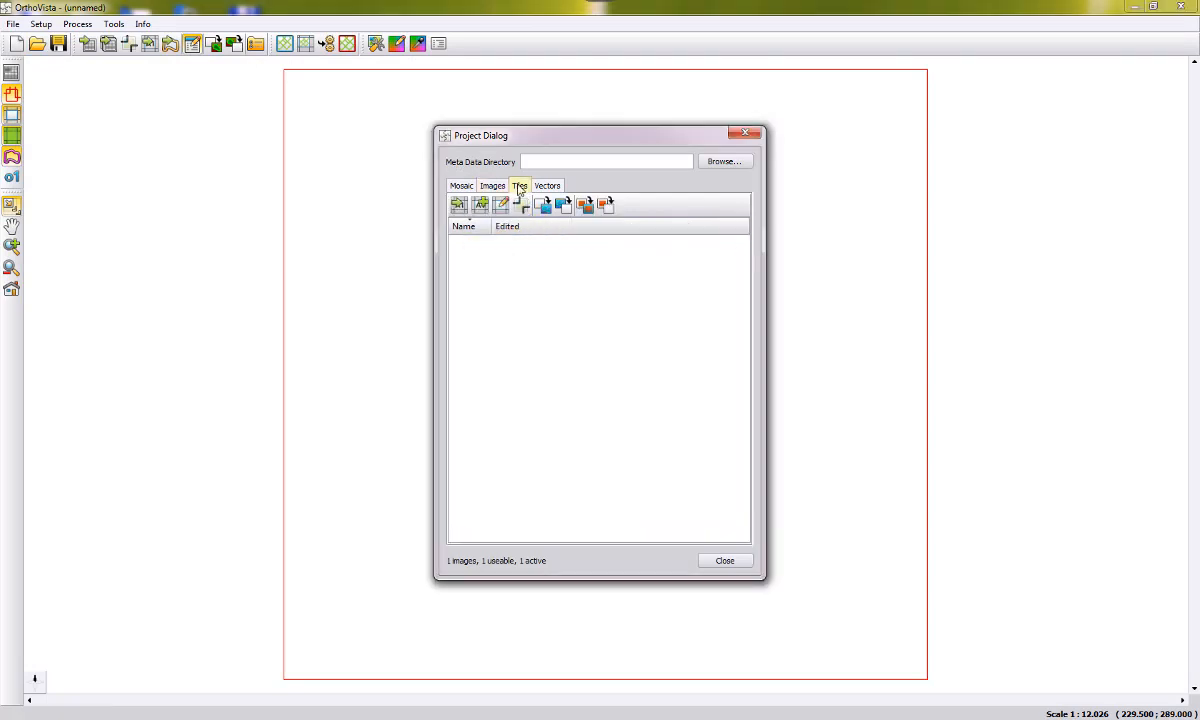
{"action": "left_click_drag", "start_coordinate": [516, 139], "coordinate": [913, 170]}
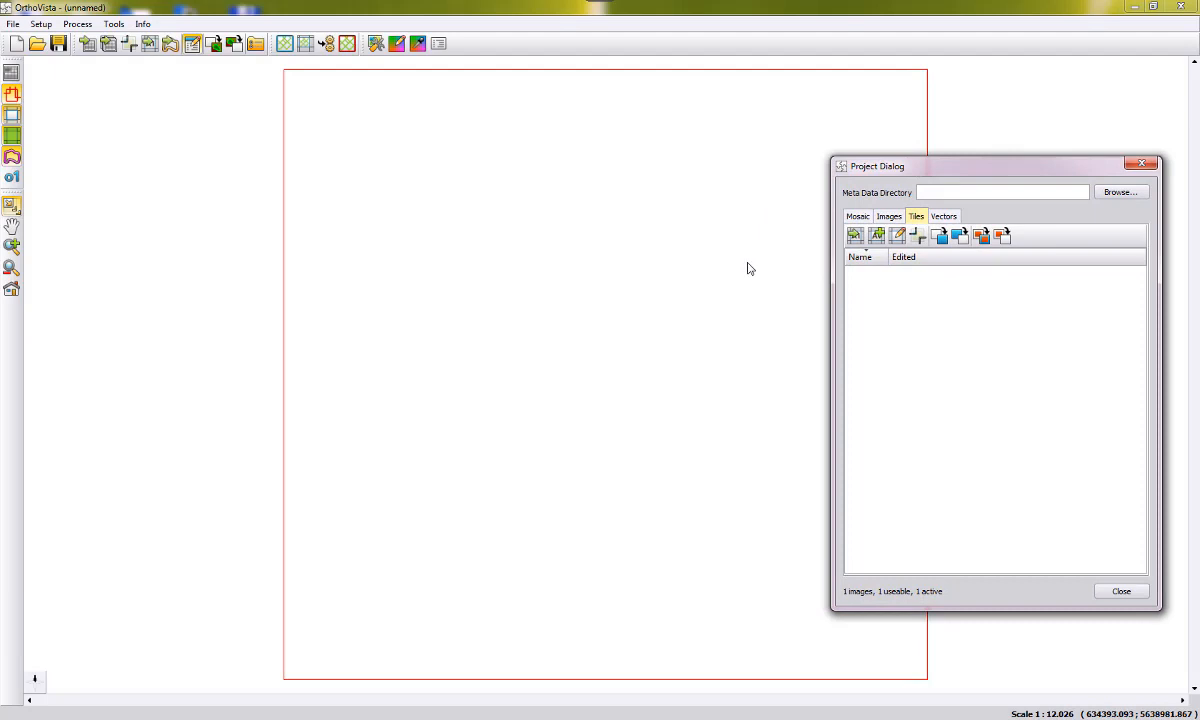
{"action": "left_click", "coordinate": [12, 73]}
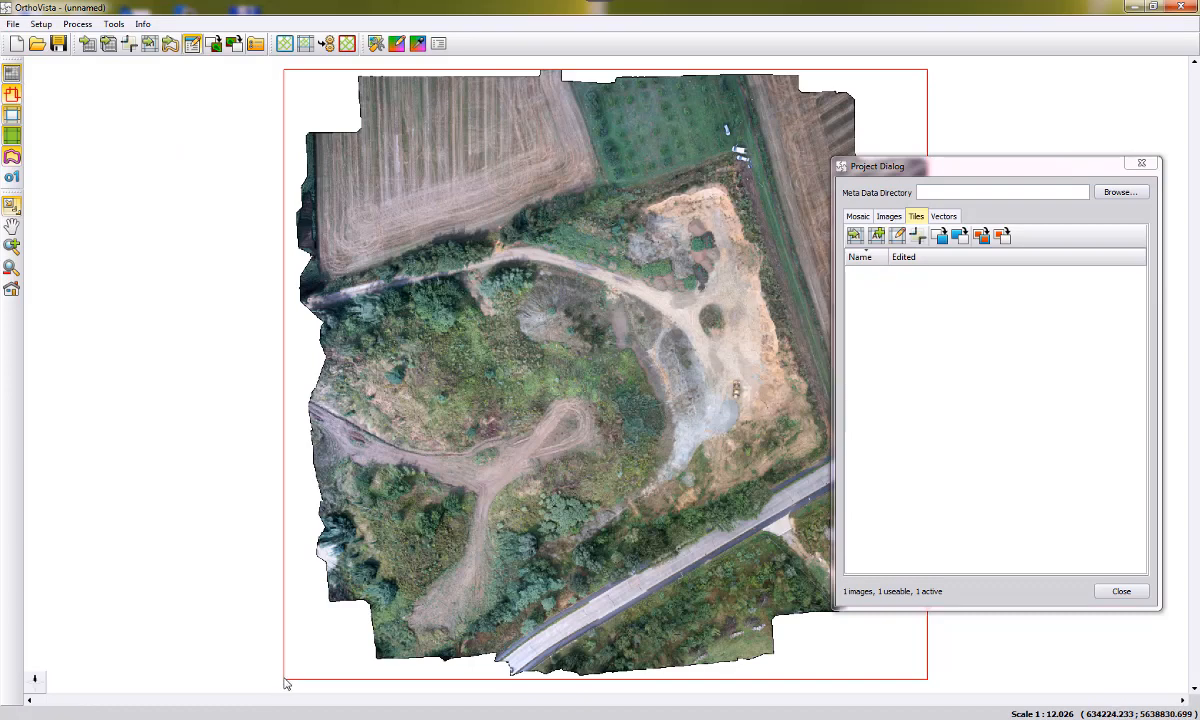
- Create a new tile specification file named tiling in the project folder
{"action": "left_click", "coordinate": [877, 236]}
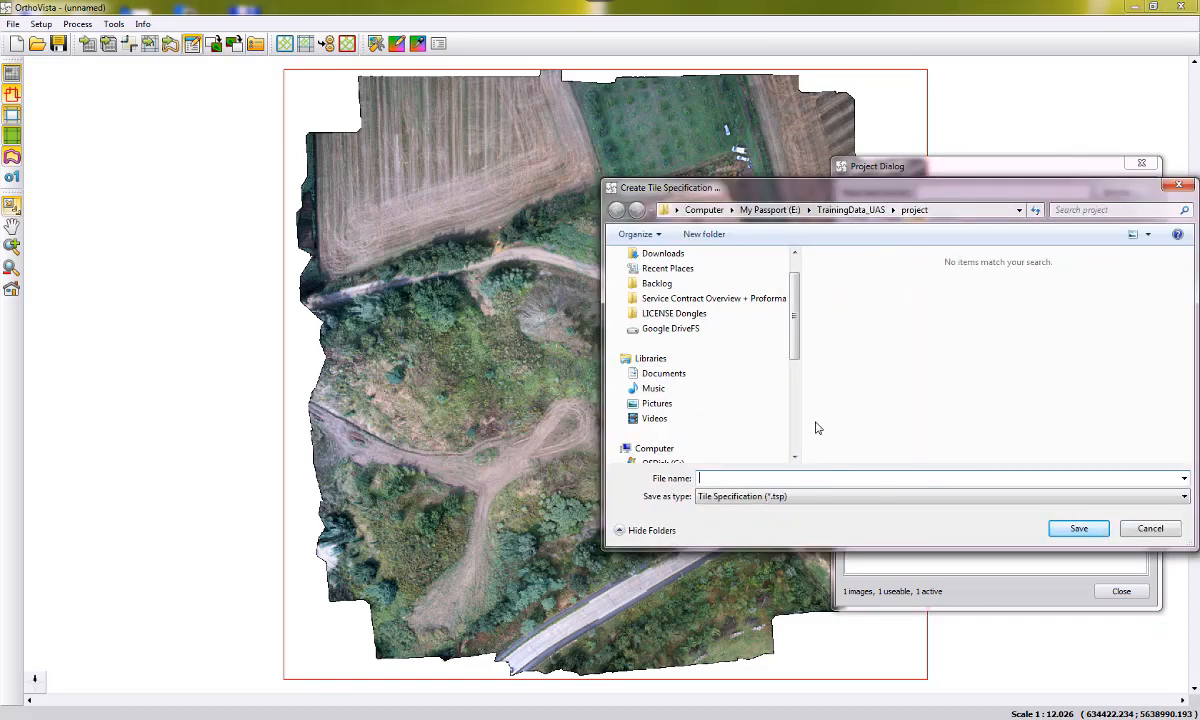
{"action": "type", "text": "tiling"}
{"action": "left_click", "coordinate": [1077, 530]}
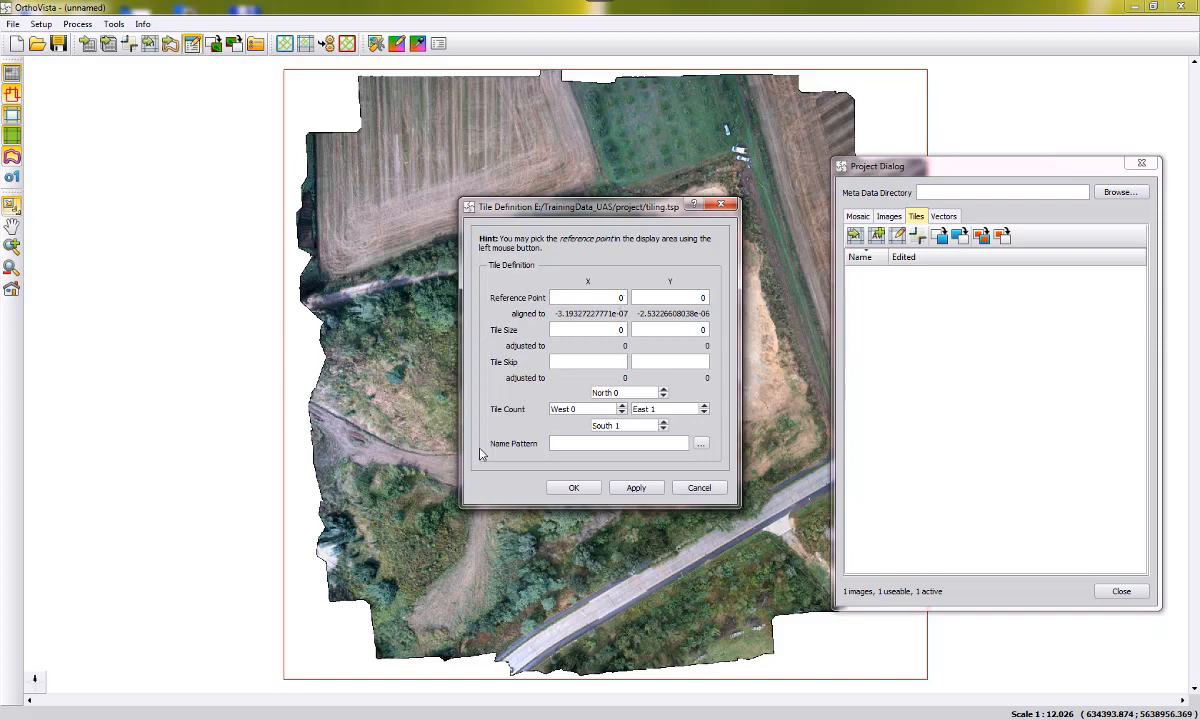
- Pick the lower-left corner of the mosaic outline as tile reference point and set the tile size to 115 in X and Y
{"action": "left_click", "coordinate": [285, 685]}
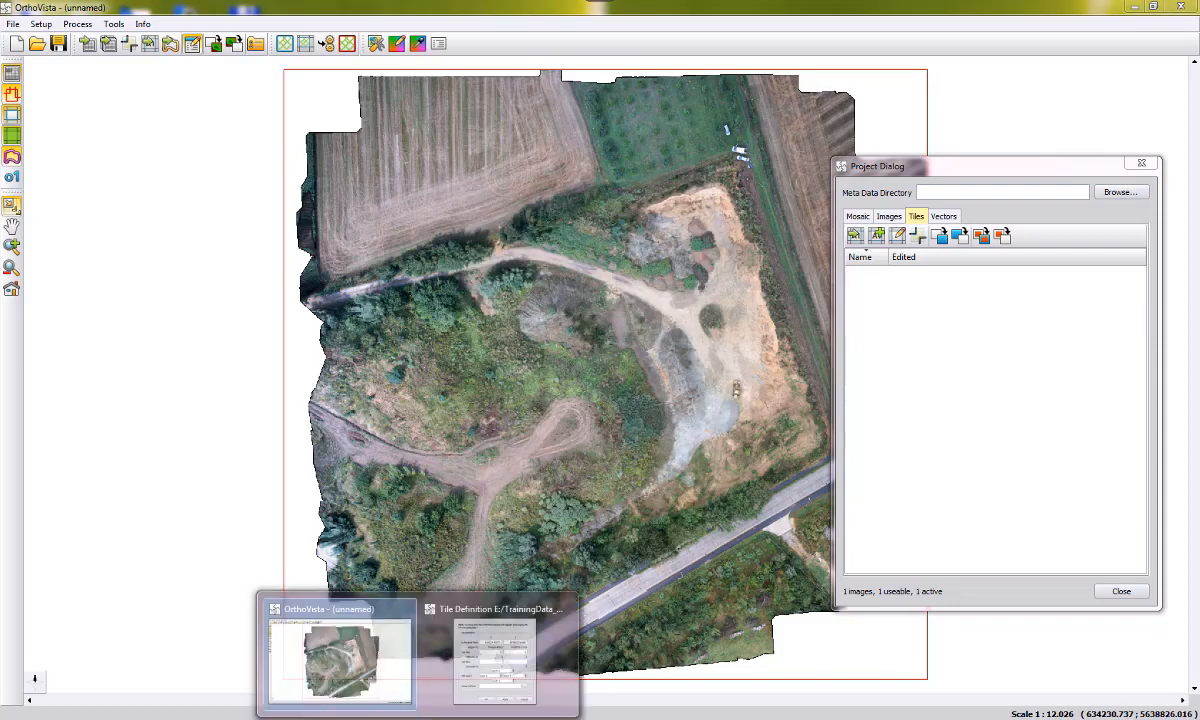
{"action": "left_click", "coordinate": [512, 660]}
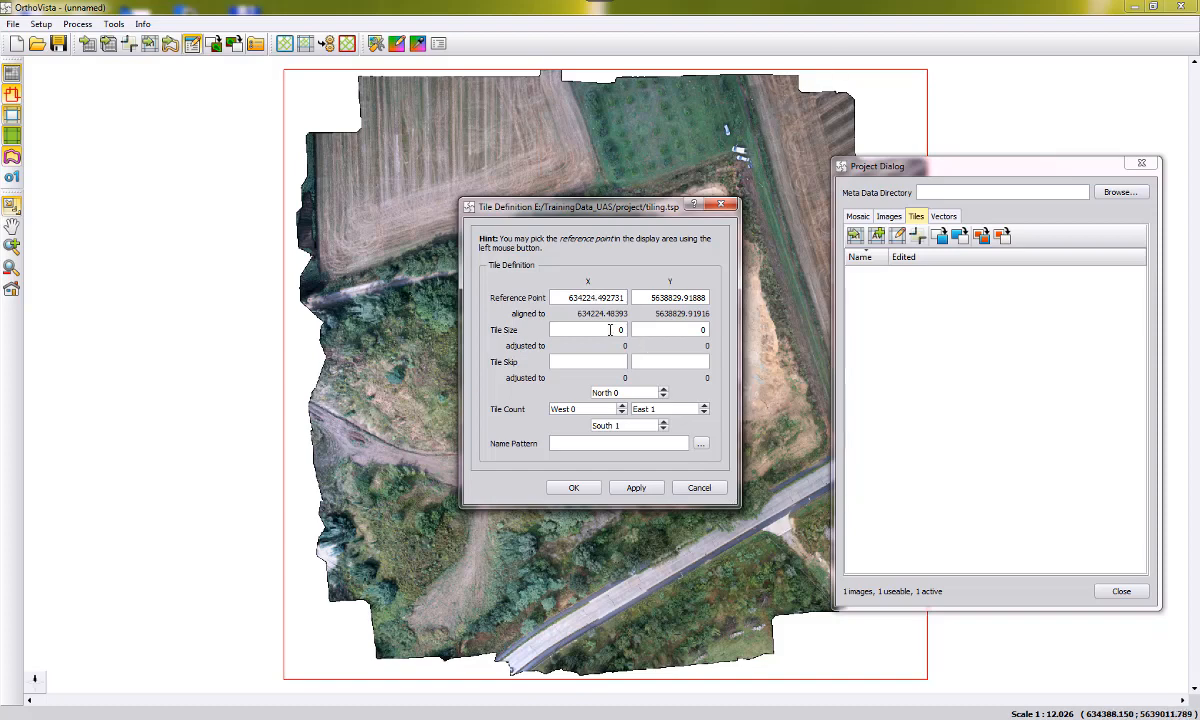
{"action": "key", "text": "BackSpace"}
{"action": "type", "text": "115"}
{"action": "key", "text": "BackSpace"}
{"action": "type", "text": "115"}
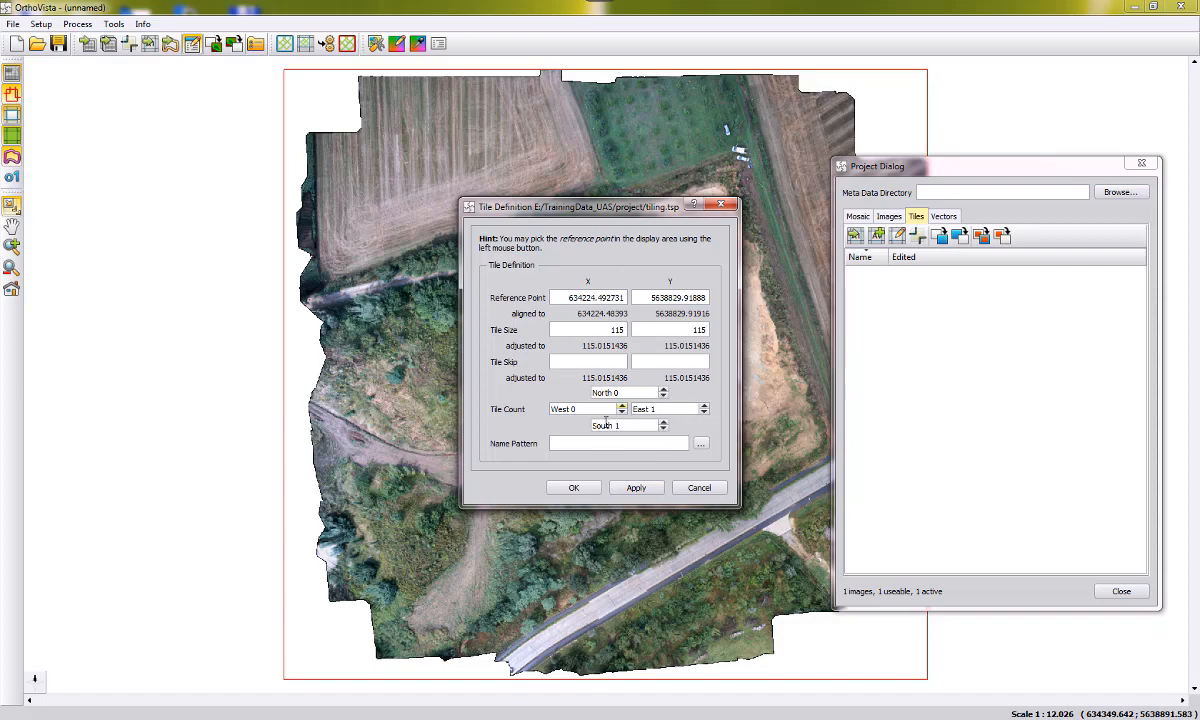
- Set the tile count to North 2, East 2, South 0 and West 0, apply it, and check the tile list
{"action": "left_click", "coordinate": [663, 430]}
{"action": "left_click", "coordinate": [636, 488]}
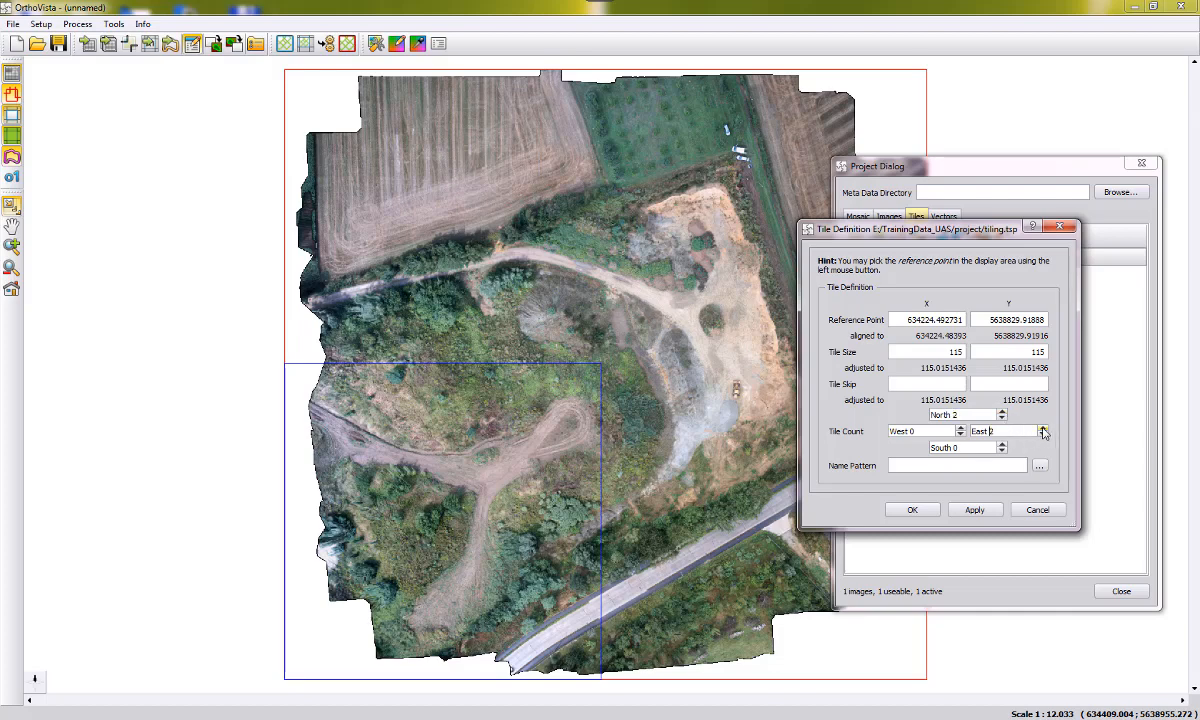
{"action": "left_click", "coordinate": [975, 510]}
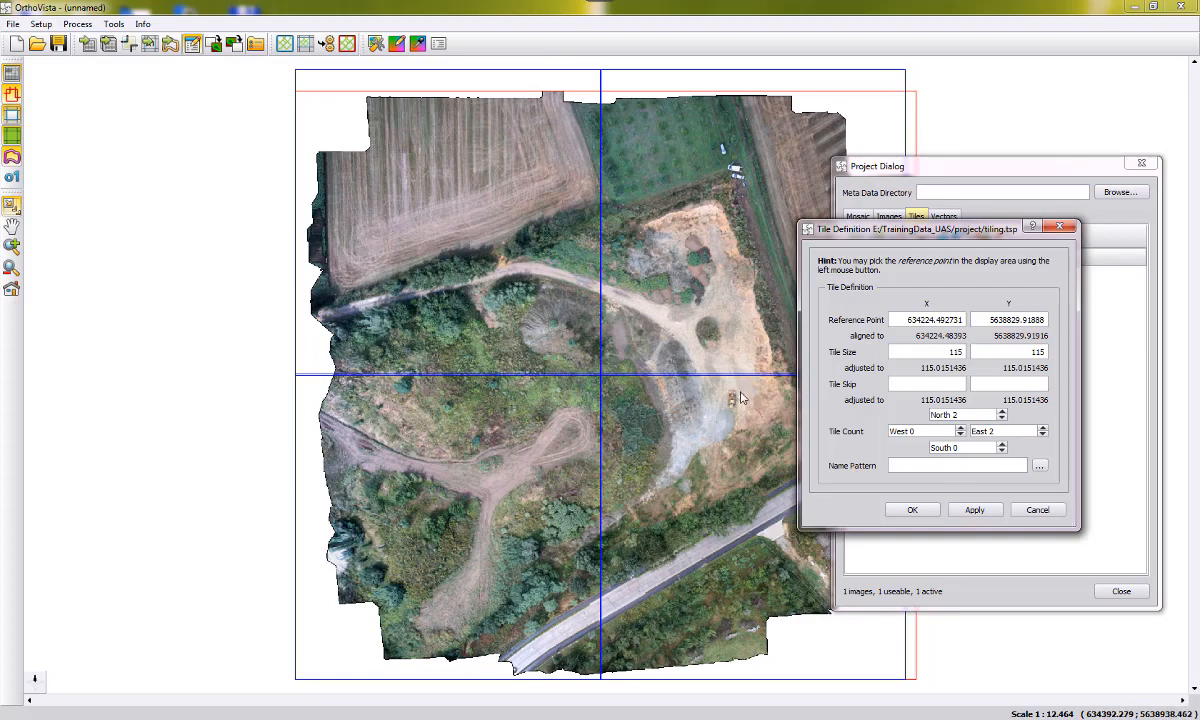
{"action": "left_click_drag", "start_coordinate": [847, 228], "coordinate": [521, 264]}
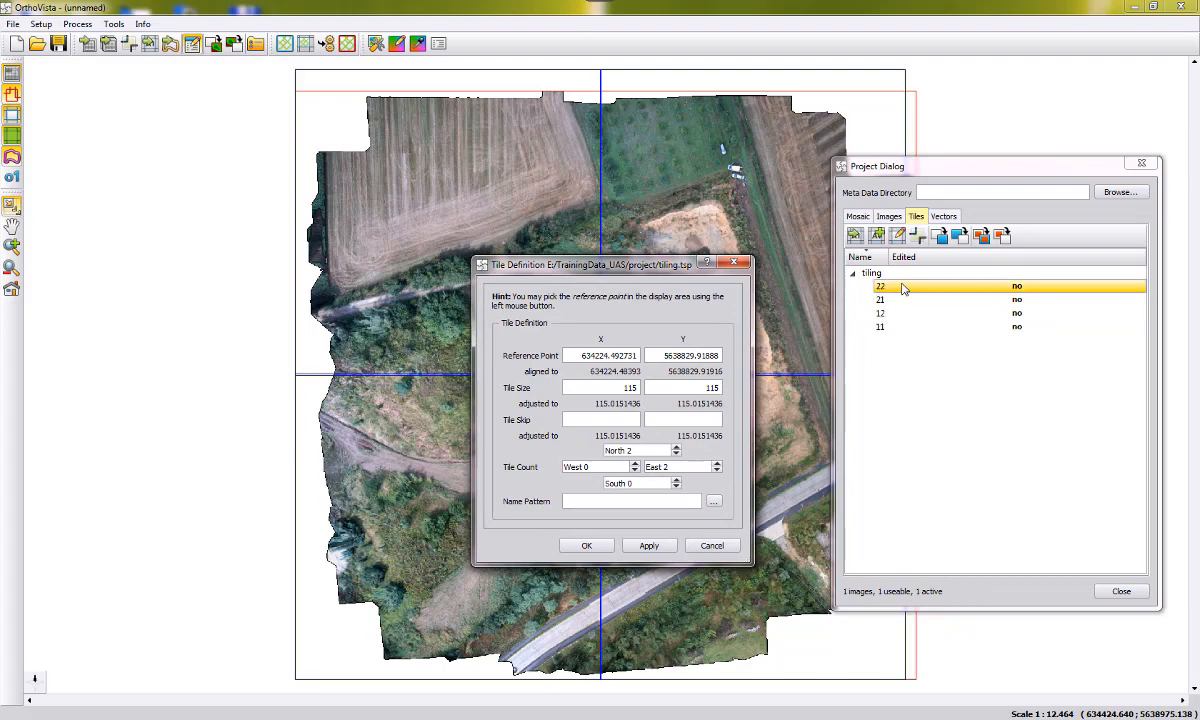
{"action": "left_click_drag", "start_coordinate": [605, 262], "coordinate": [978, 213]}
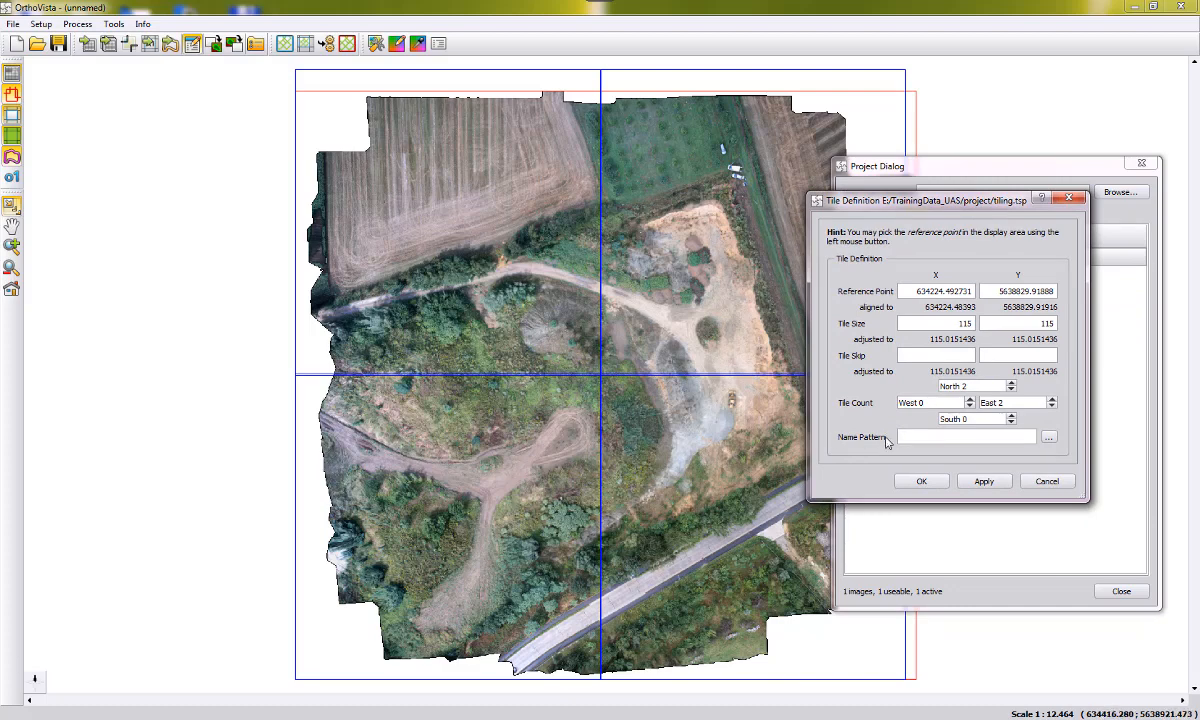
- Start the tile name pattern with an X coordinate module (%cx) followed by an underscore text module
{"action": "left_click", "coordinate": [1049, 437]}
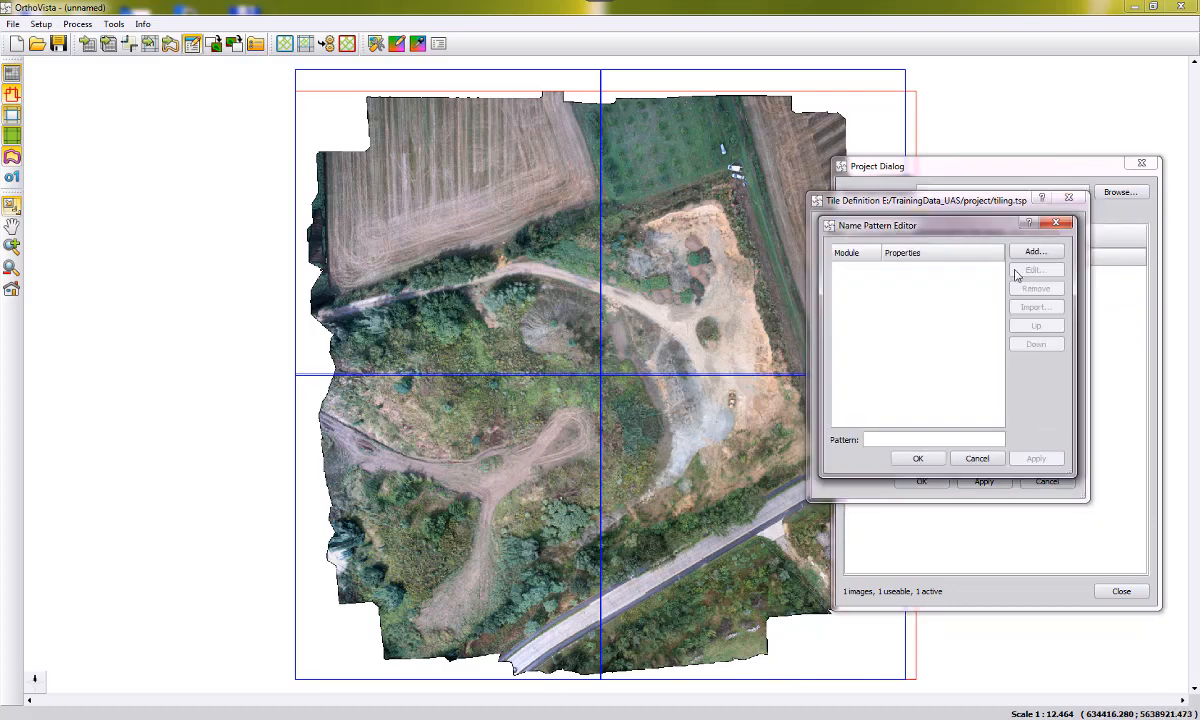
{"action": "left_click_drag", "start_coordinate": [988, 234], "coordinate": [972, 237]}
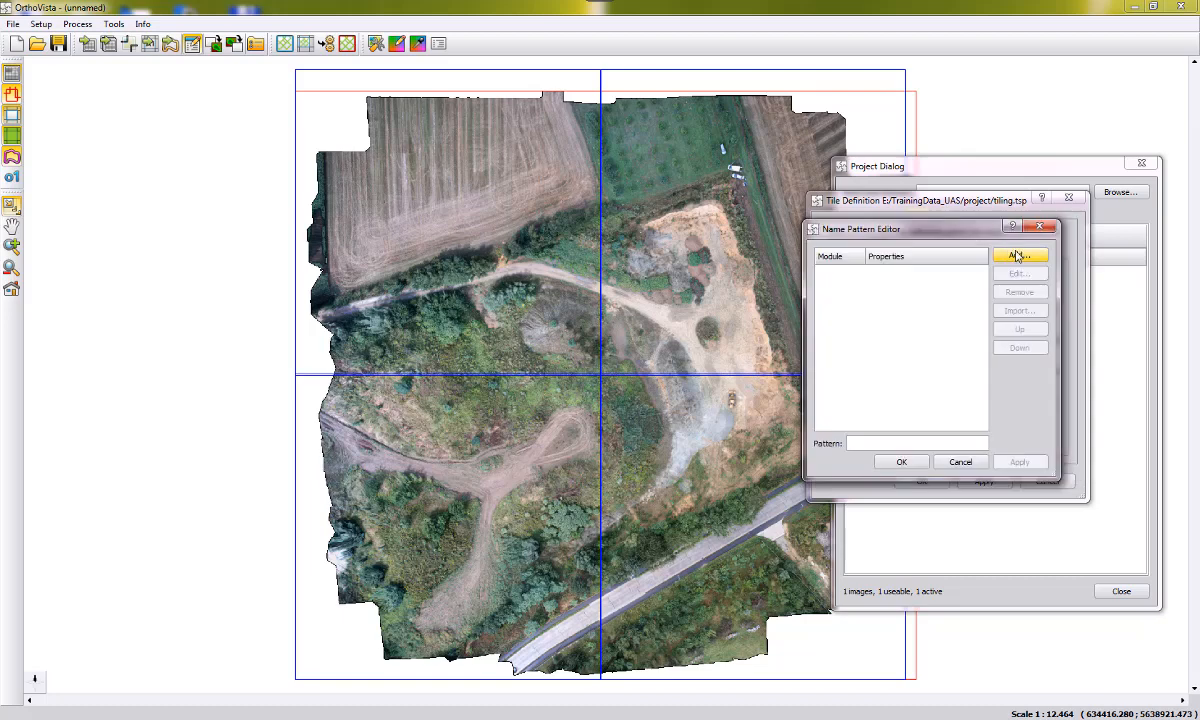
{"action": "left_click", "coordinate": [1020, 254]}
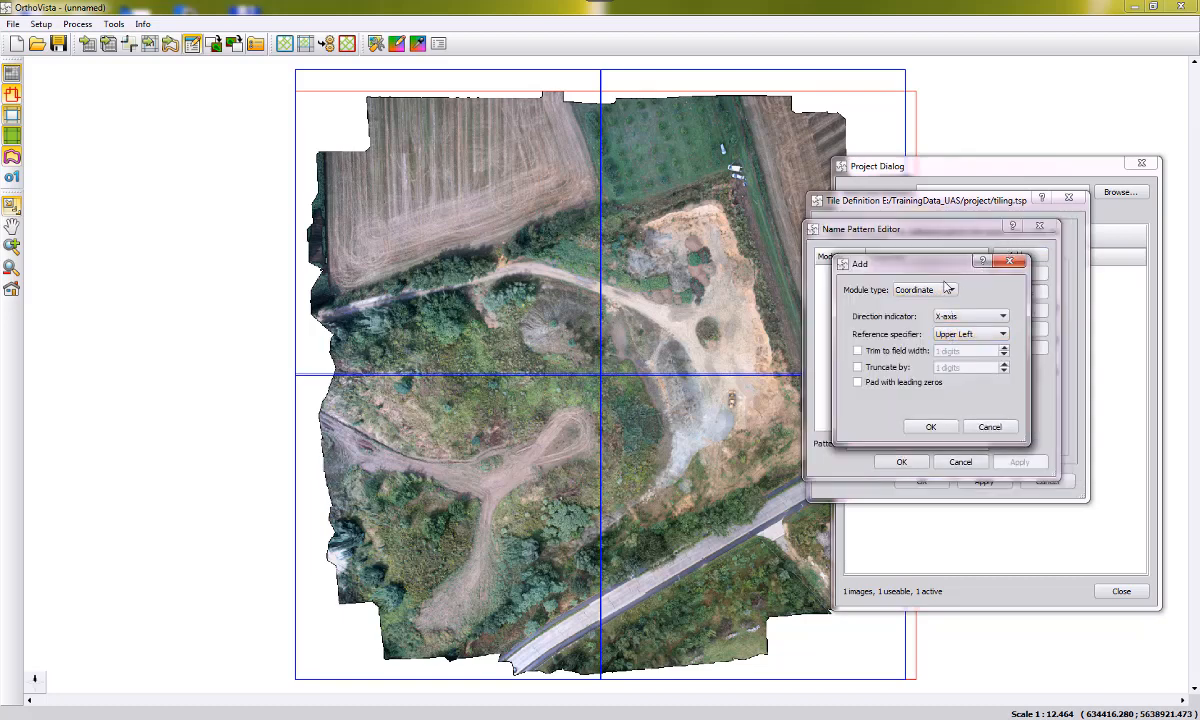
{"action": "left_click", "coordinate": [926, 425]}
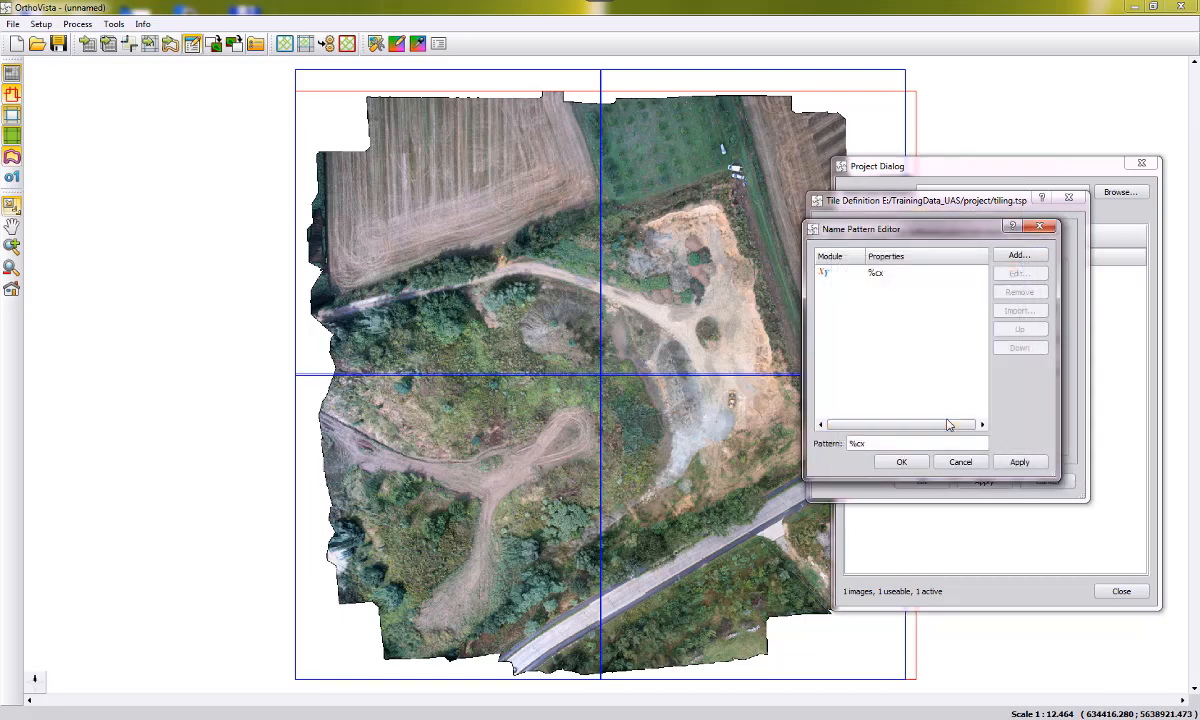
{"action": "left_click", "coordinate": [1018, 256]}
{"action": "left_click", "coordinate": [925, 290]}
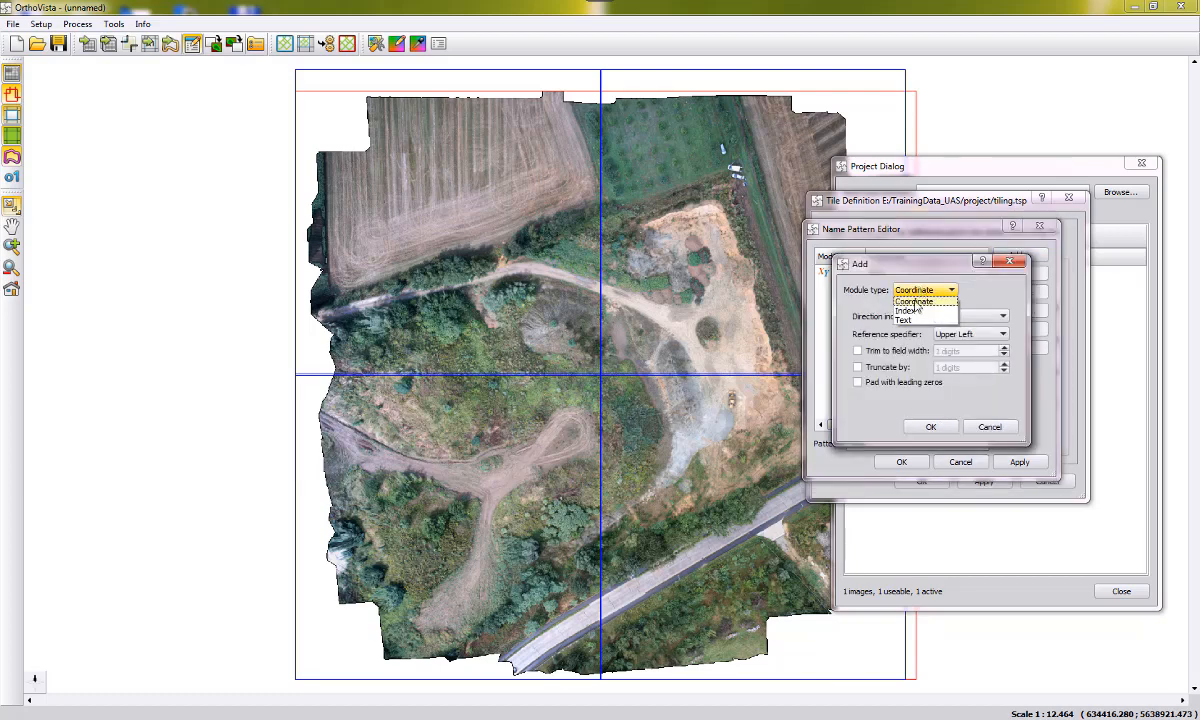
{"action": "left_click", "coordinate": [912, 323]}
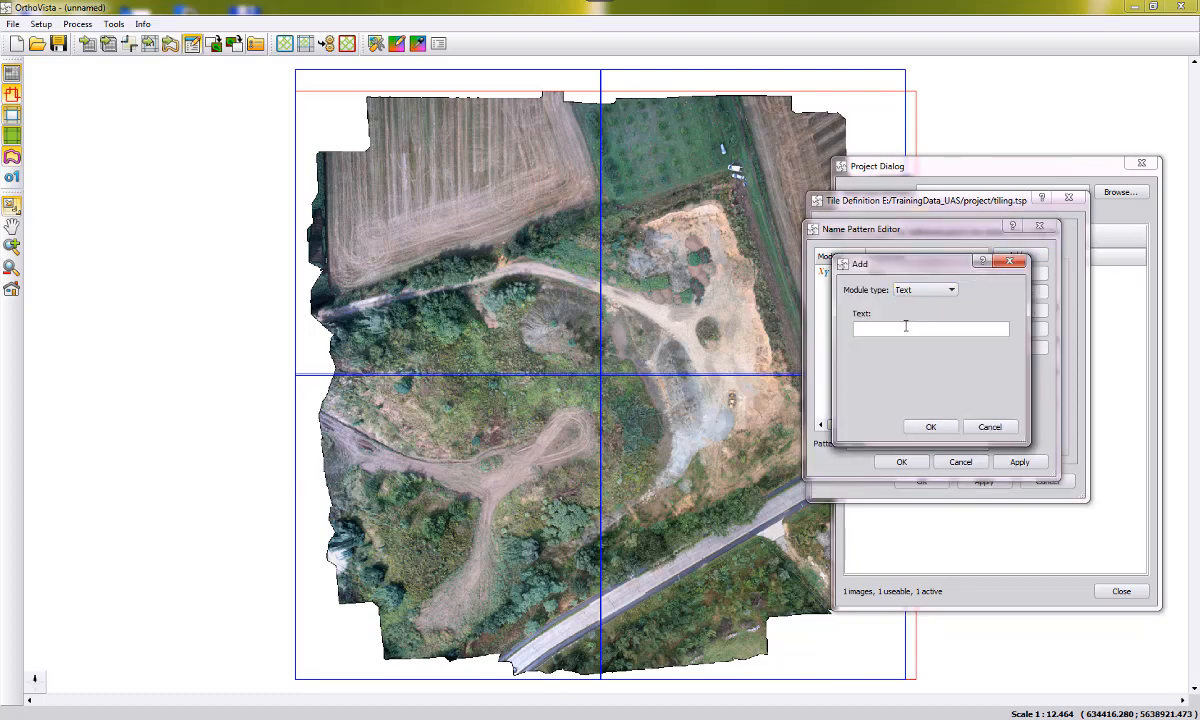
{"action": "left_click", "coordinate": [928, 425]}
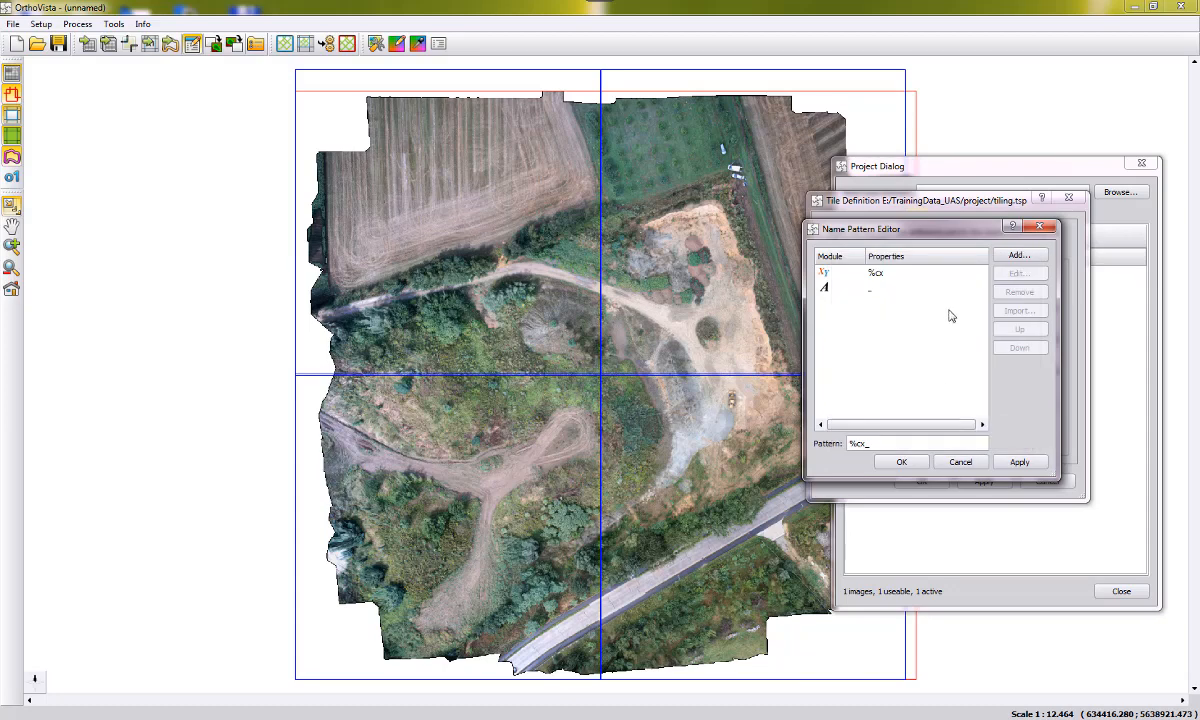
- Add an upper-left Y-axis coordinate module to complete the pattern %cx_%uly, apply it, and widen the tile list's name column
{"action": "left_click", "coordinate": [1016, 257]}
{"action": "left_click", "coordinate": [960, 316]}
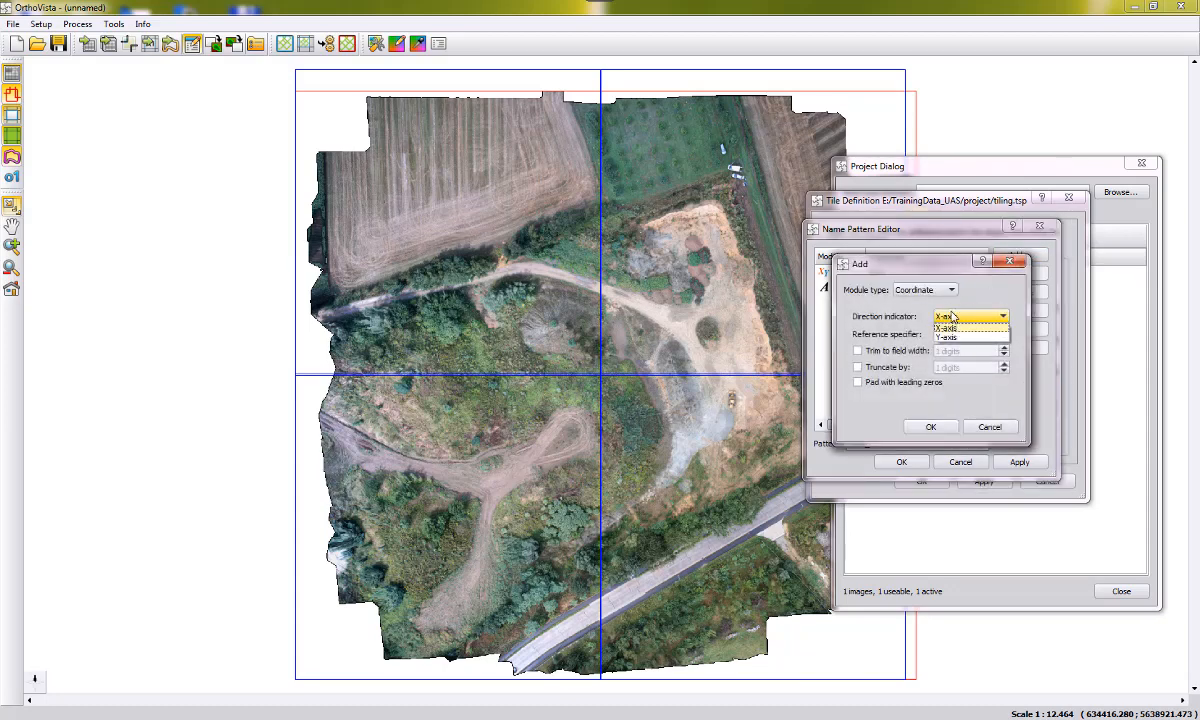
{"action": "left_click", "coordinate": [955, 338]}
{"action": "left_click", "coordinate": [928, 426]}
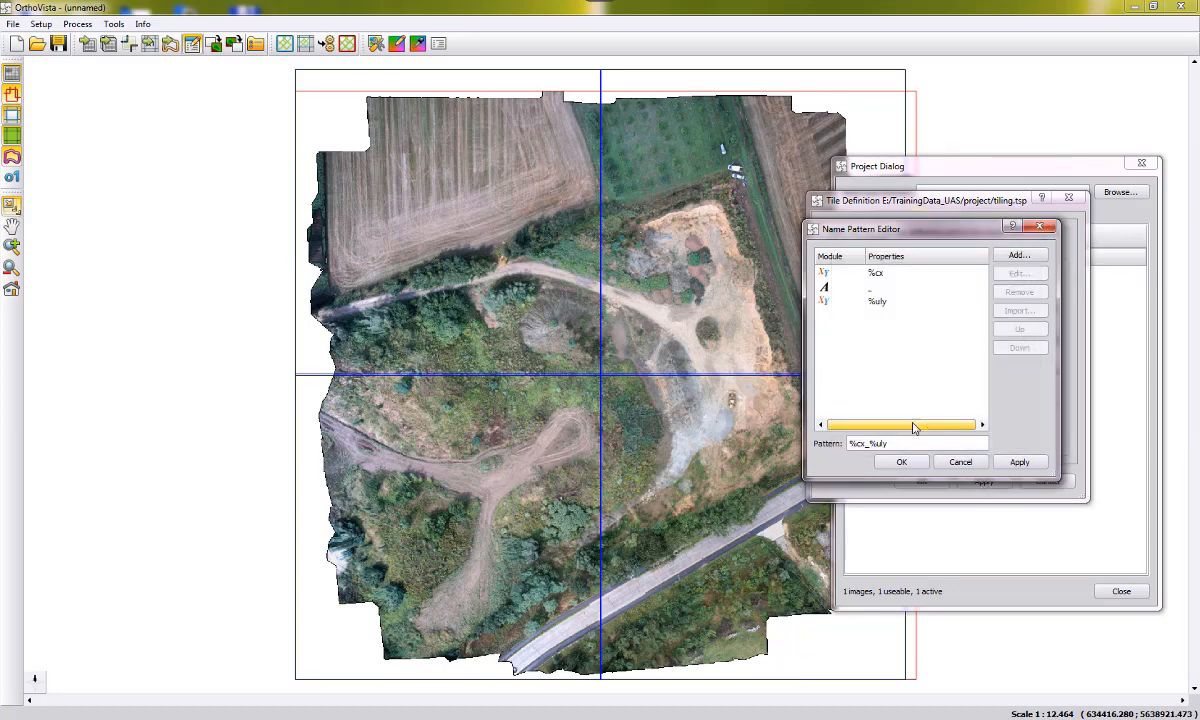
{"action": "left_click", "coordinate": [905, 461]}
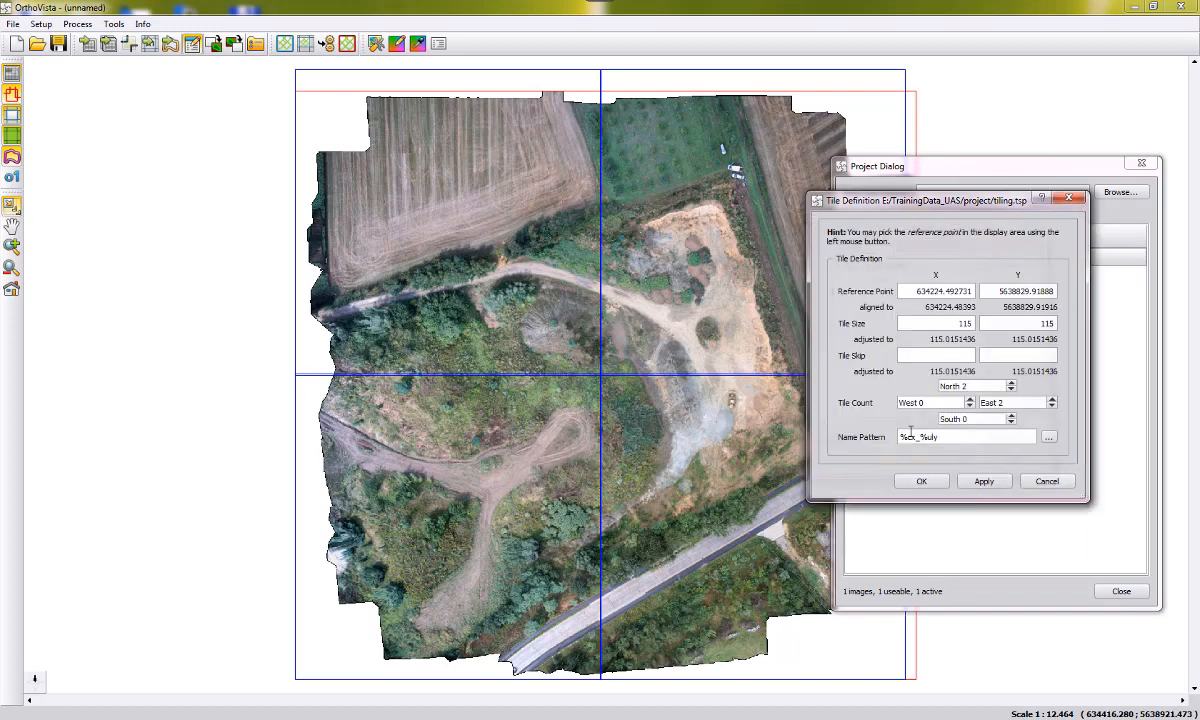
{"action": "left_click", "coordinate": [968, 479]}
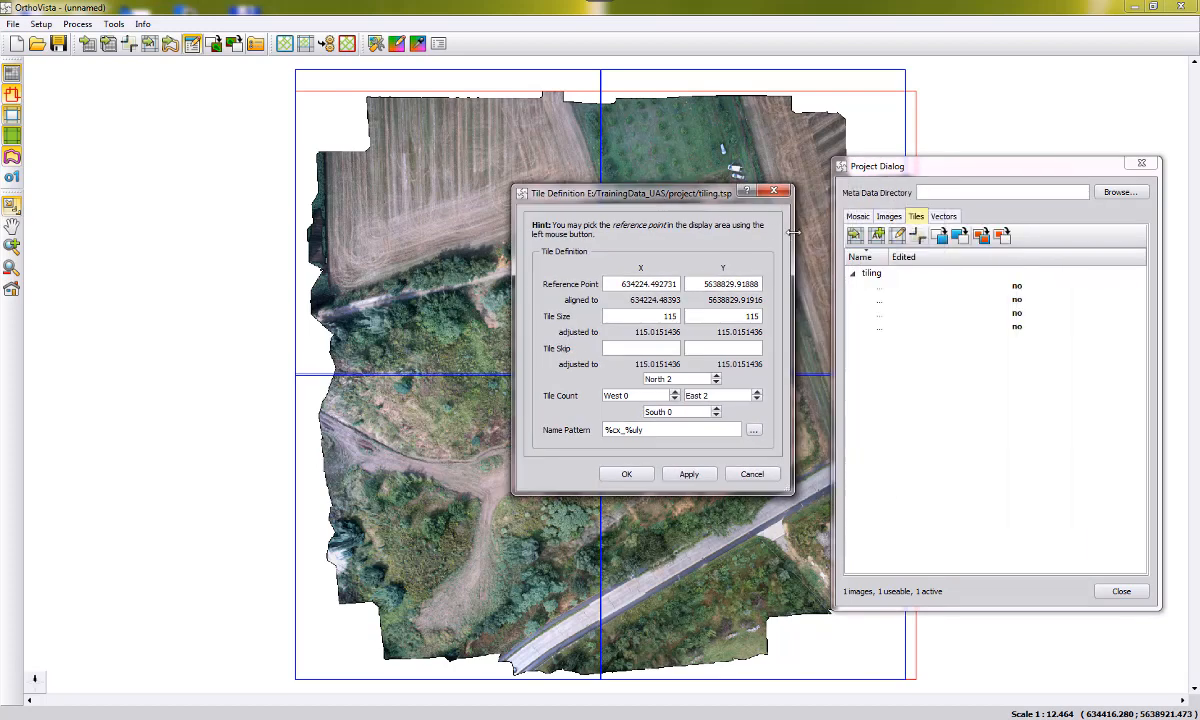
{"action": "left_click_drag", "start_coordinate": [888, 258], "coordinate": [1030, 273]}
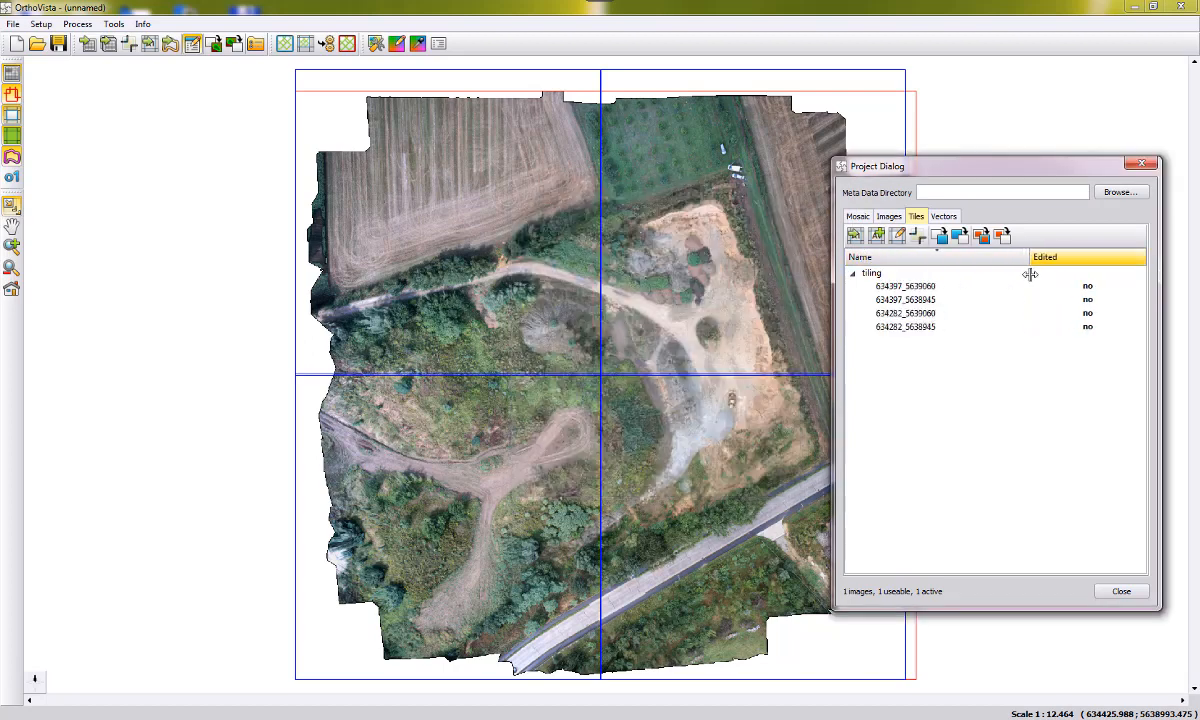
- Select all four tiles as output area, check the output area overlay, and close the project dialog
{"action": "left_click", "coordinate": [905, 314]}
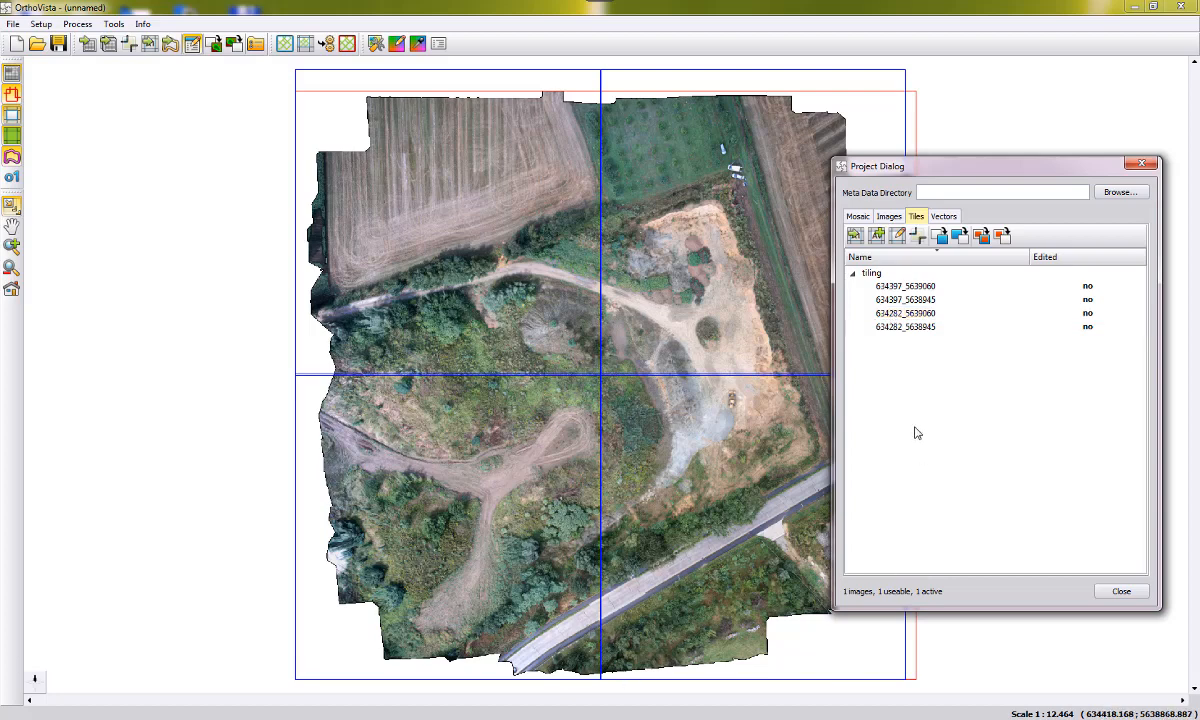
{"action": "left_click_drag", "start_coordinate": [905, 336], "coordinate": [889, 291]}
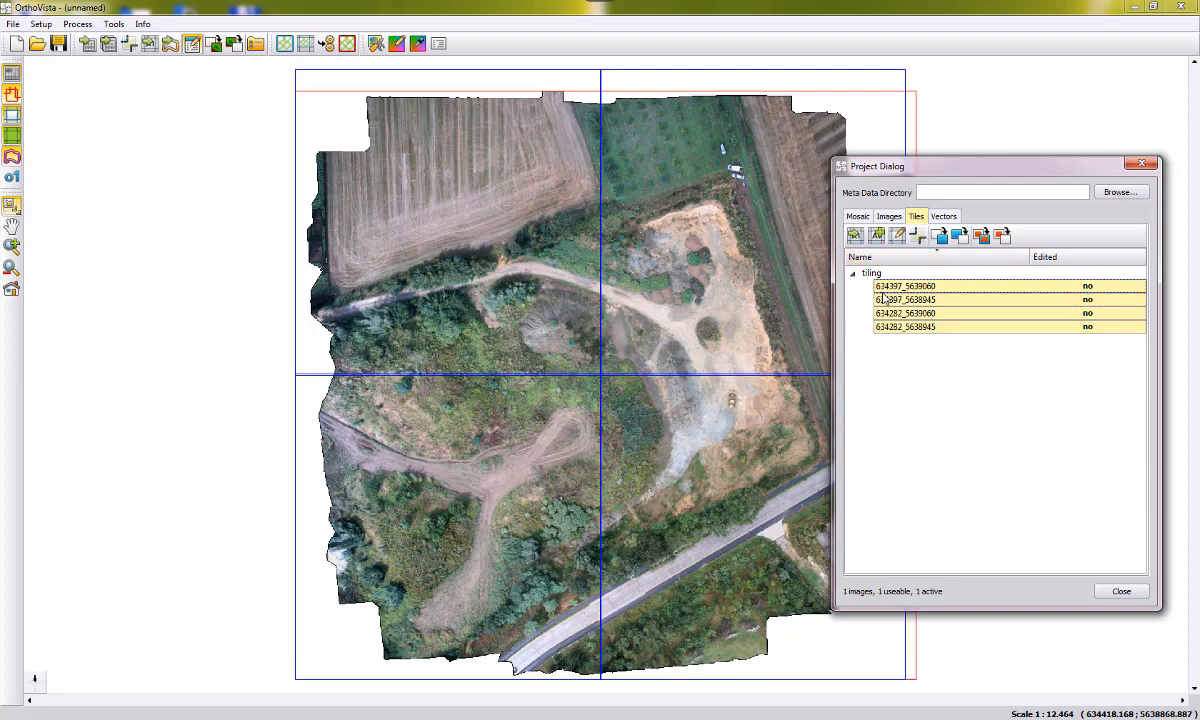
{"action": "left_click", "coordinate": [939, 236]}
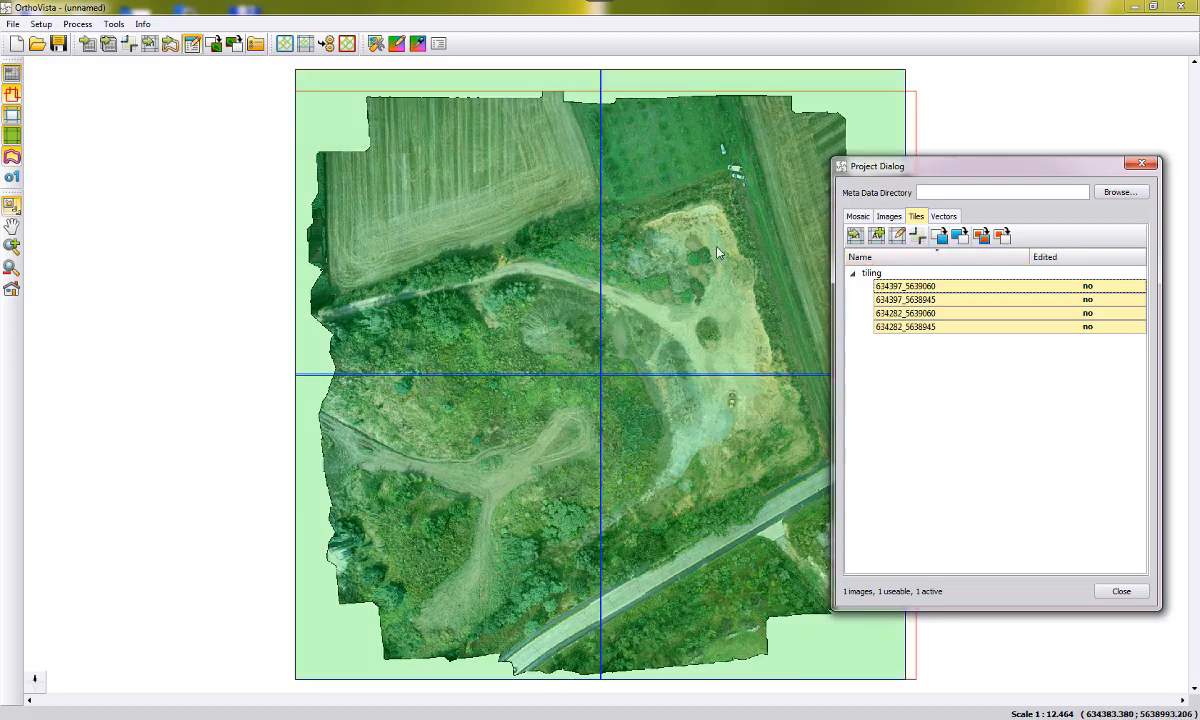
{"action": "left_click", "coordinate": [11, 136]}
{"action": "left_click", "coordinate": [11, 136]}
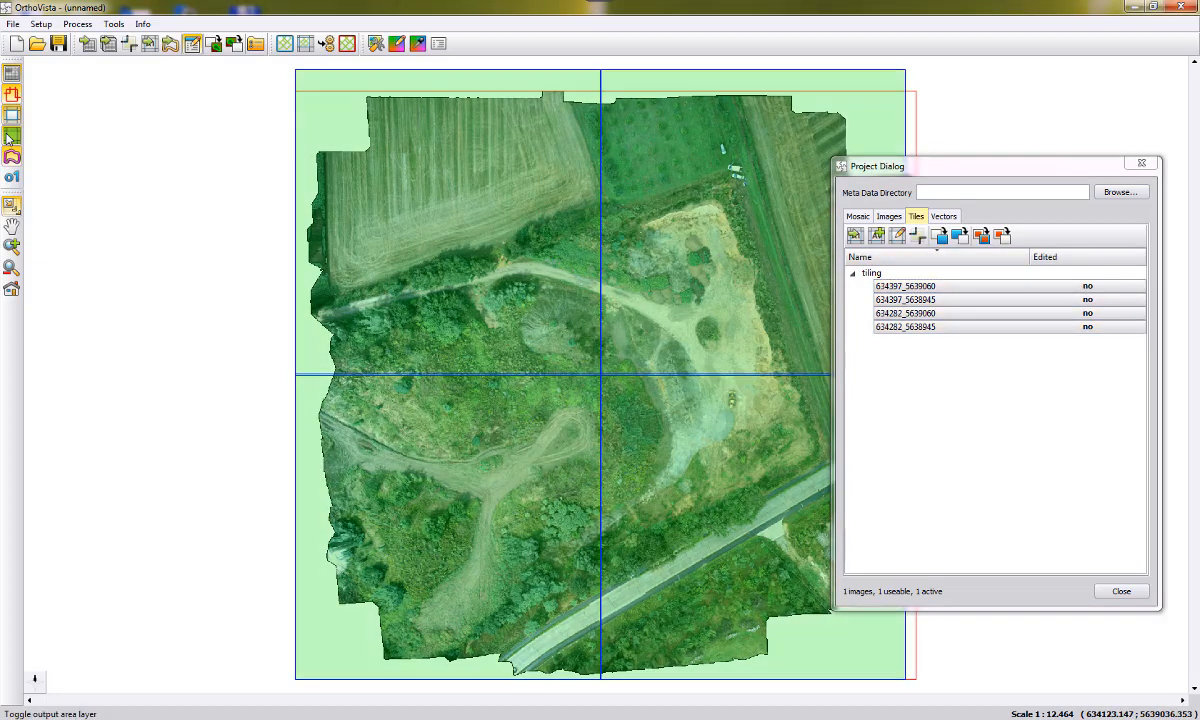
{"action": "left_click", "coordinate": [1110, 590]}
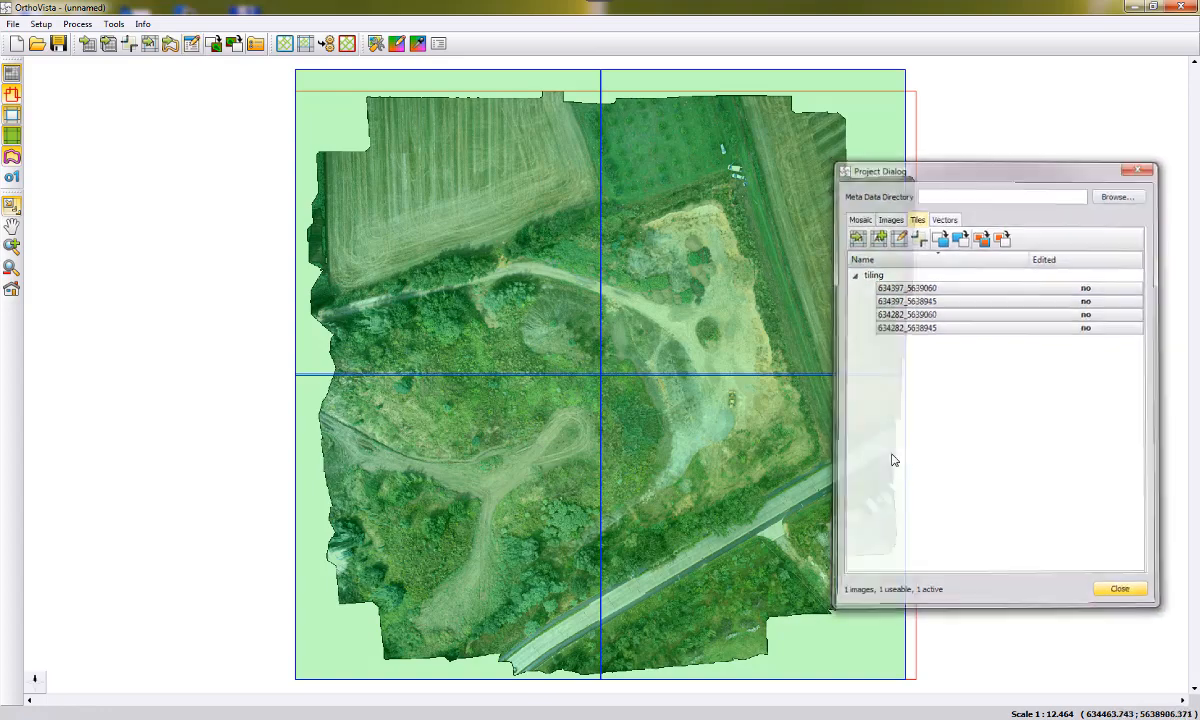
- Begin processing setup and set the output directory to a new folder named TILING inside the project folder
{"action": "left_click", "coordinate": [77, 23]}
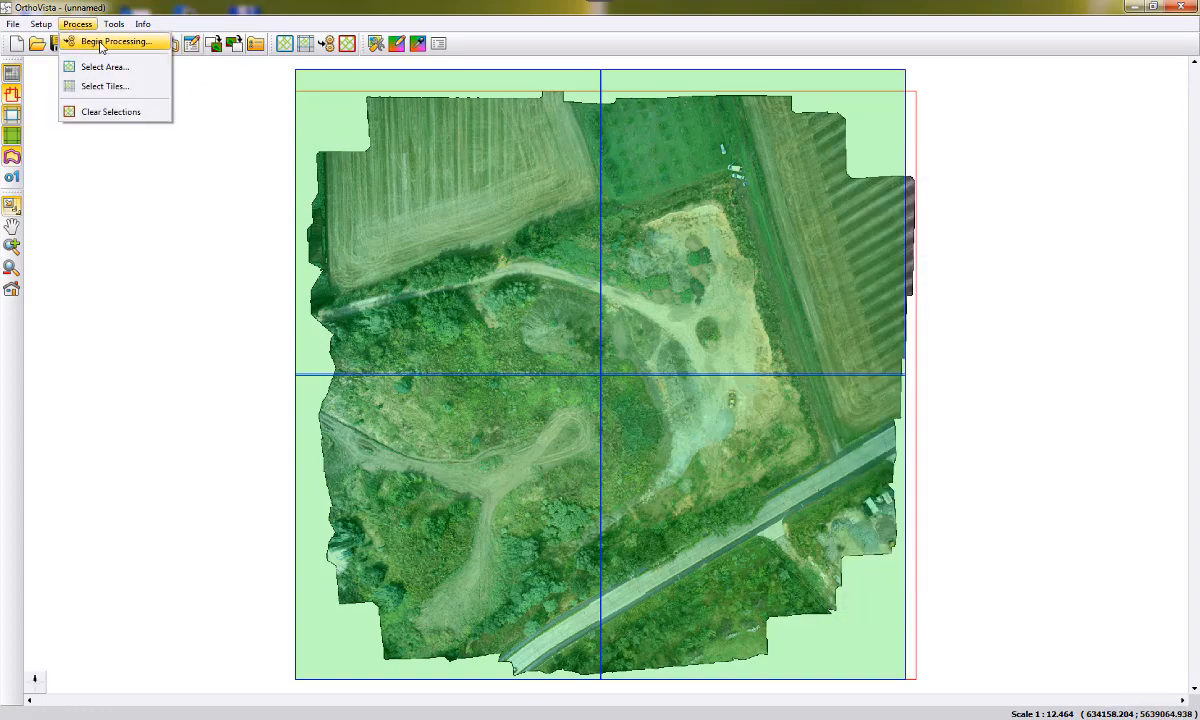
{"action": "left_click", "coordinate": [141, 48]}
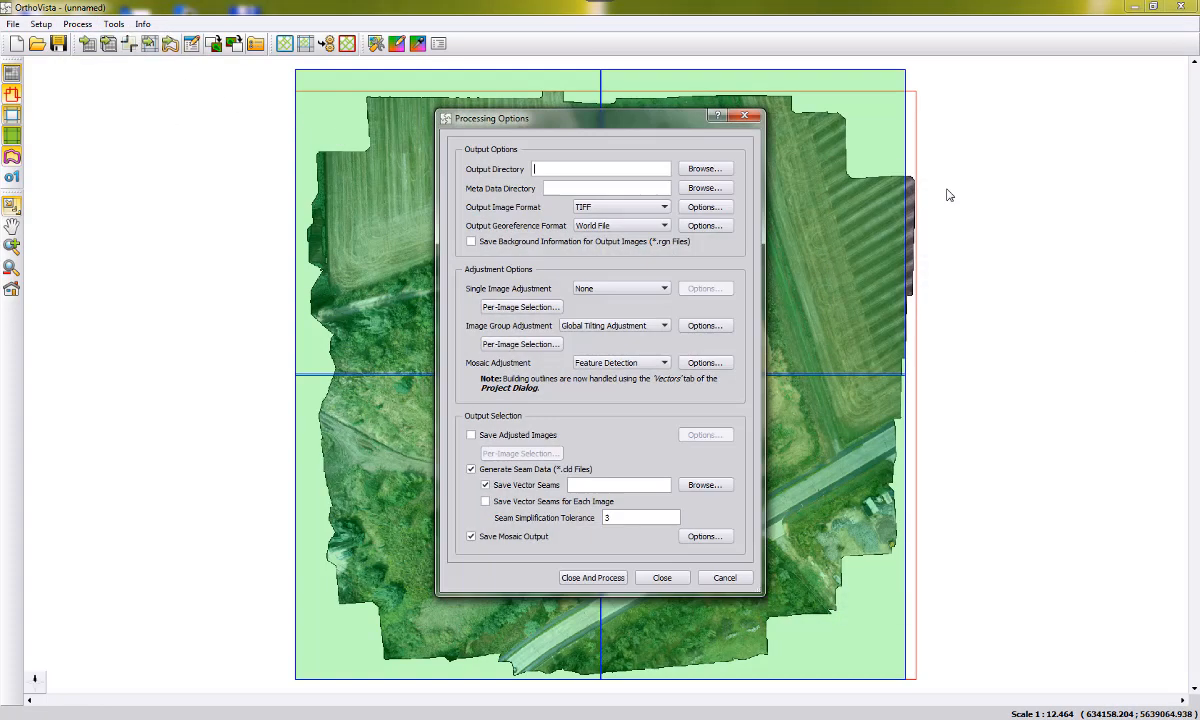
{"action": "left_click", "coordinate": [716, 170]}
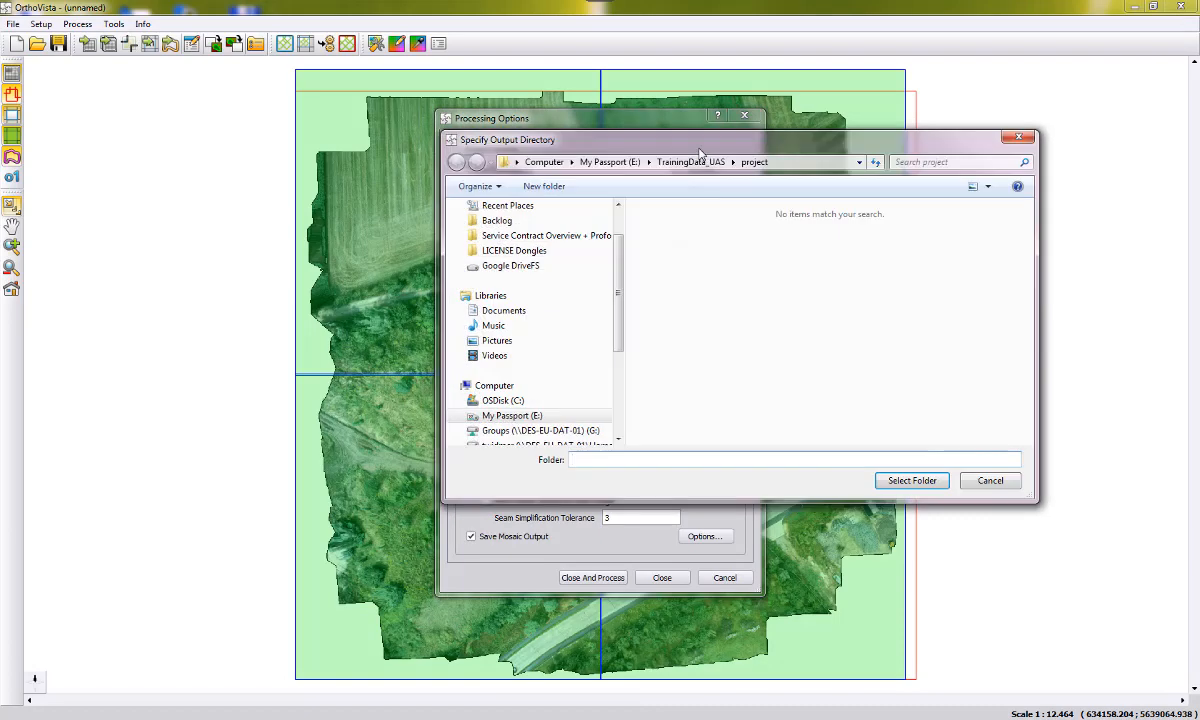
{"action": "left_click", "coordinate": [545, 187]}
{"action": "type", "text": "TILING"}
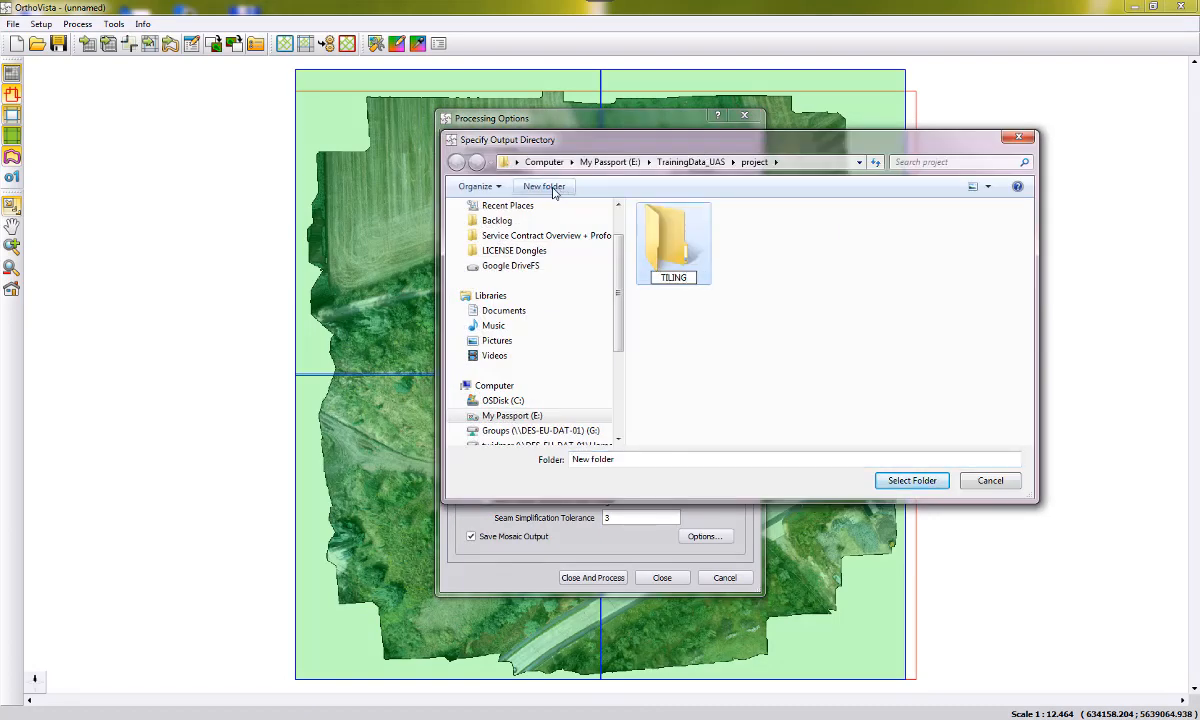
{"action": "key", "text": "Return"}
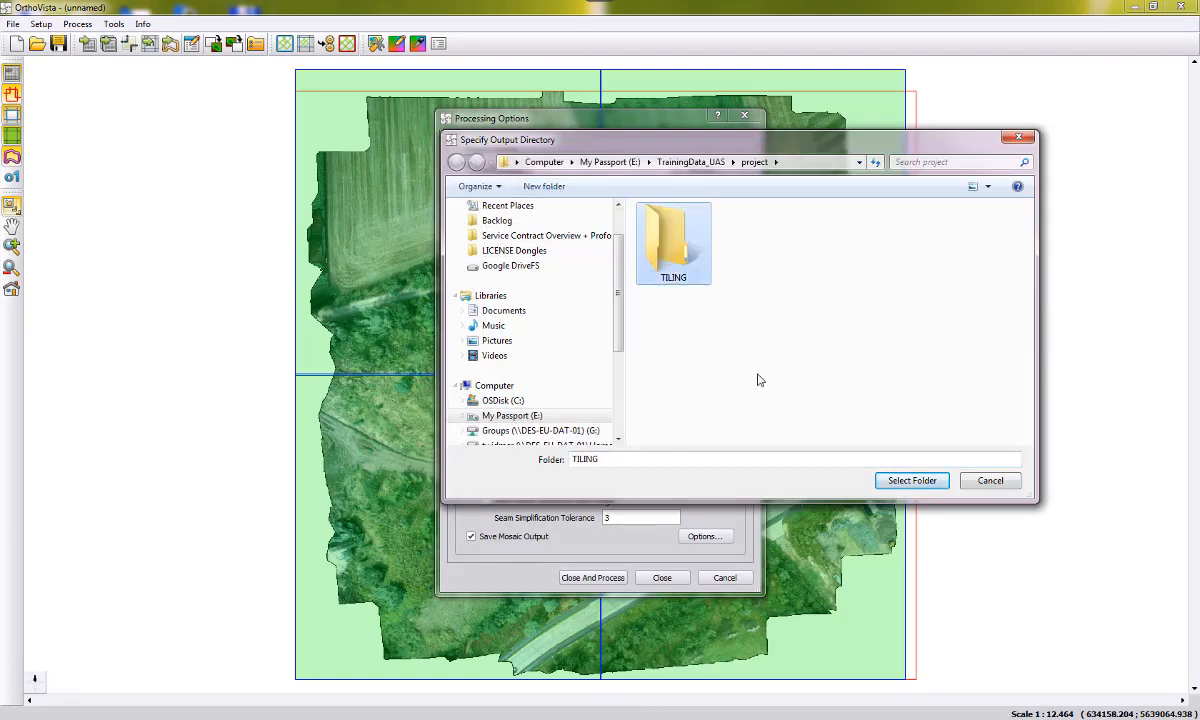
{"action": "left_click", "coordinate": [928, 481]}
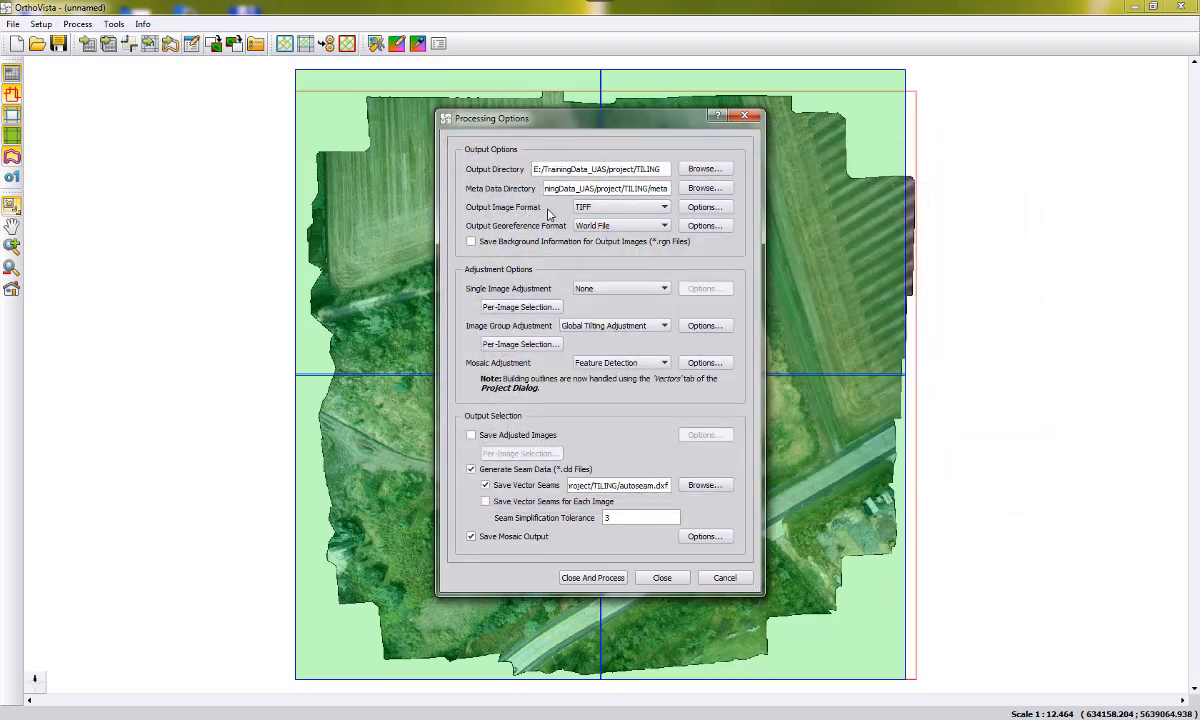
- Review the TIFF output options and the available georeference formats, keeping TIFF with World File
{"action": "left_click", "coordinate": [703, 207]}
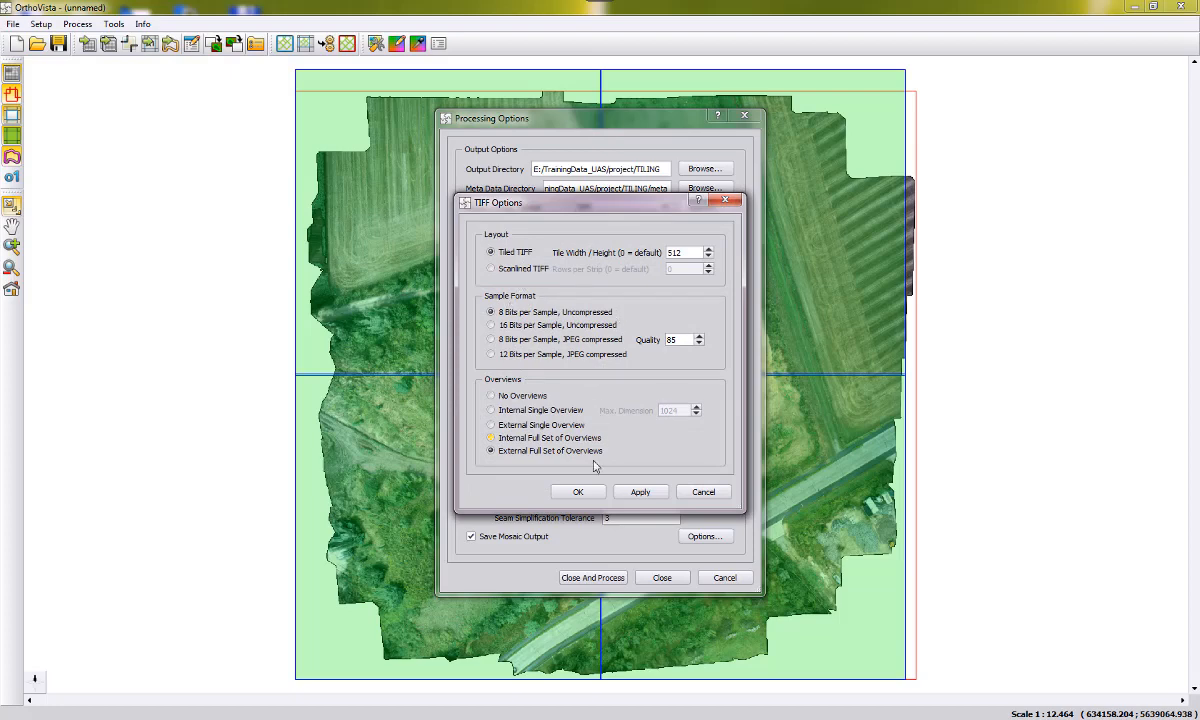
{"action": "left_click", "coordinate": [577, 491]}
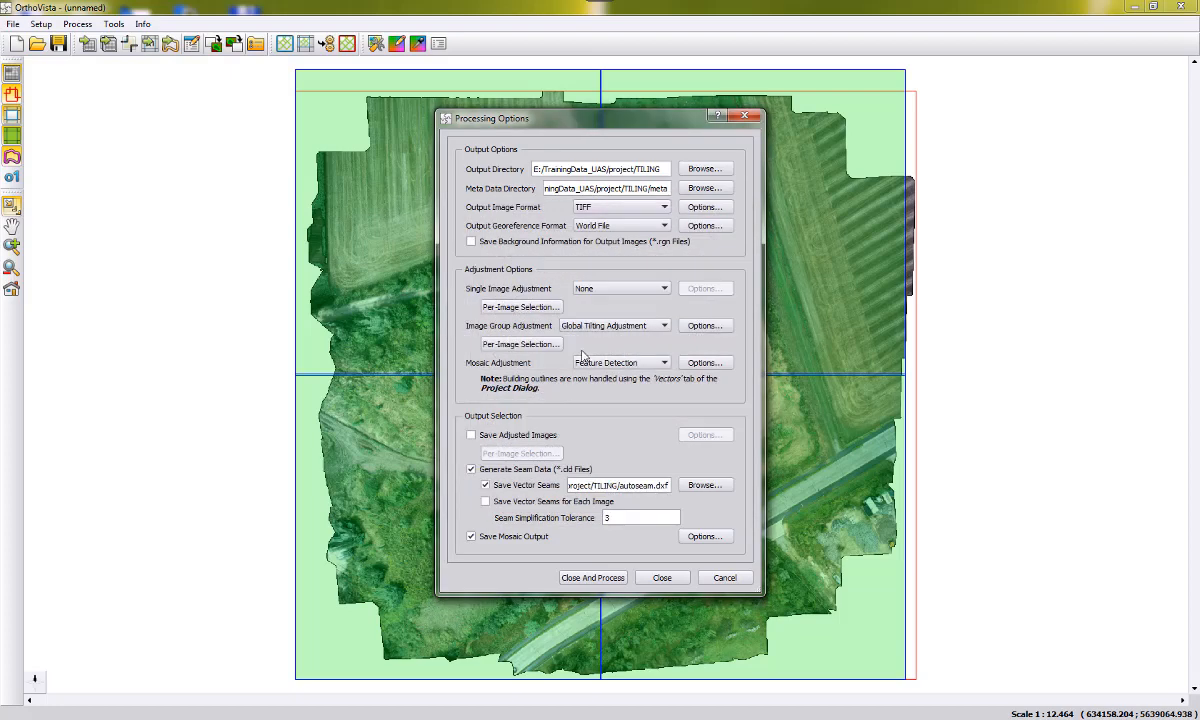
{"action": "left_click", "coordinate": [615, 226]}
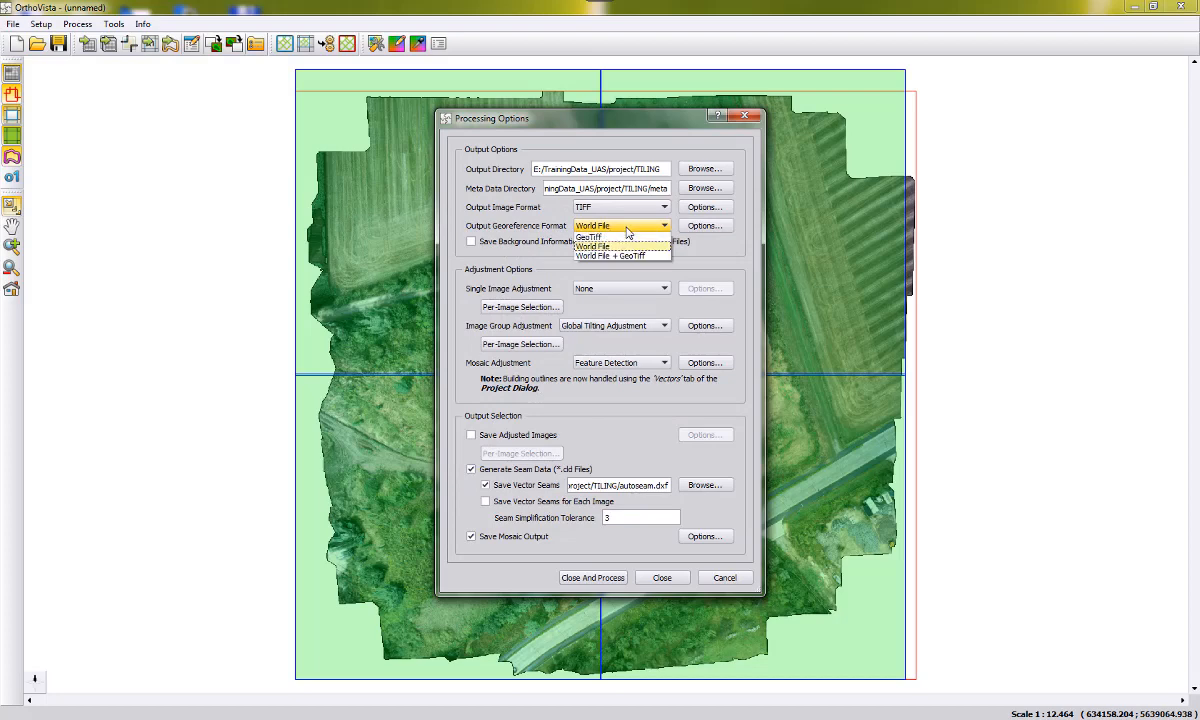
{"action": "left_click", "coordinate": [627, 230]}
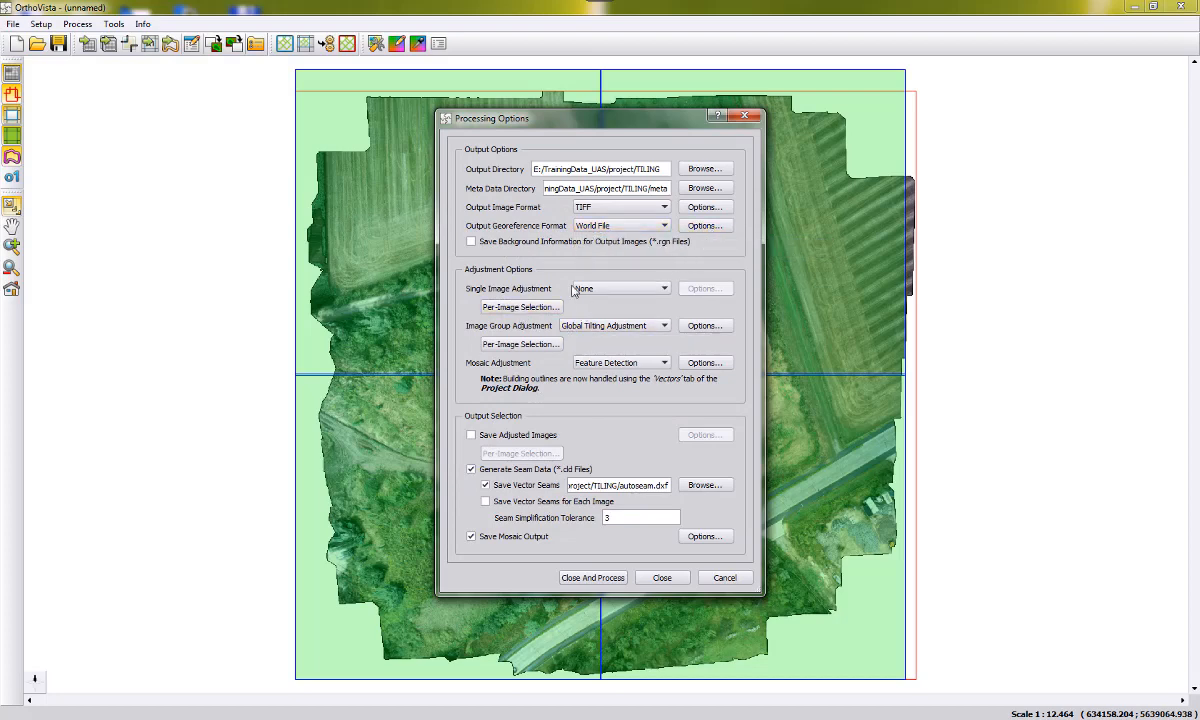
- Process the tiles with image group adjustment set to None and seam data generation turned off
{"action": "left_click", "coordinate": [590, 326]}
{"action": "left_click", "coordinate": [570, 356]}
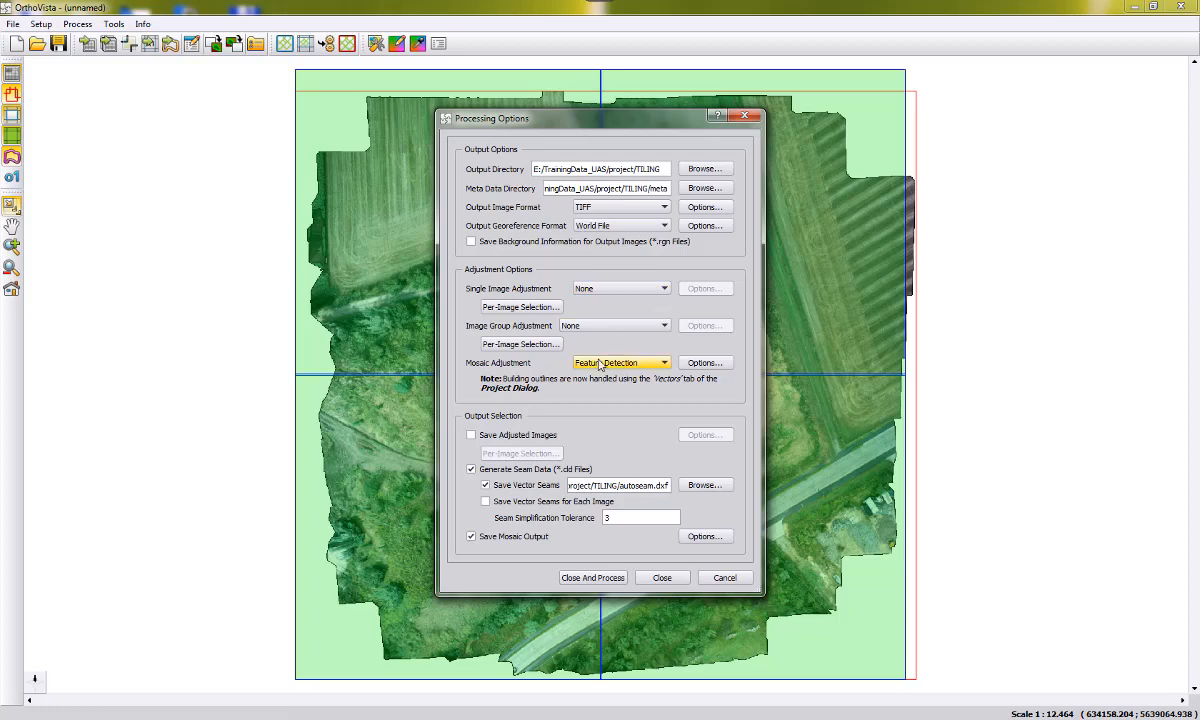
{"action": "left_click", "coordinate": [470, 470]}
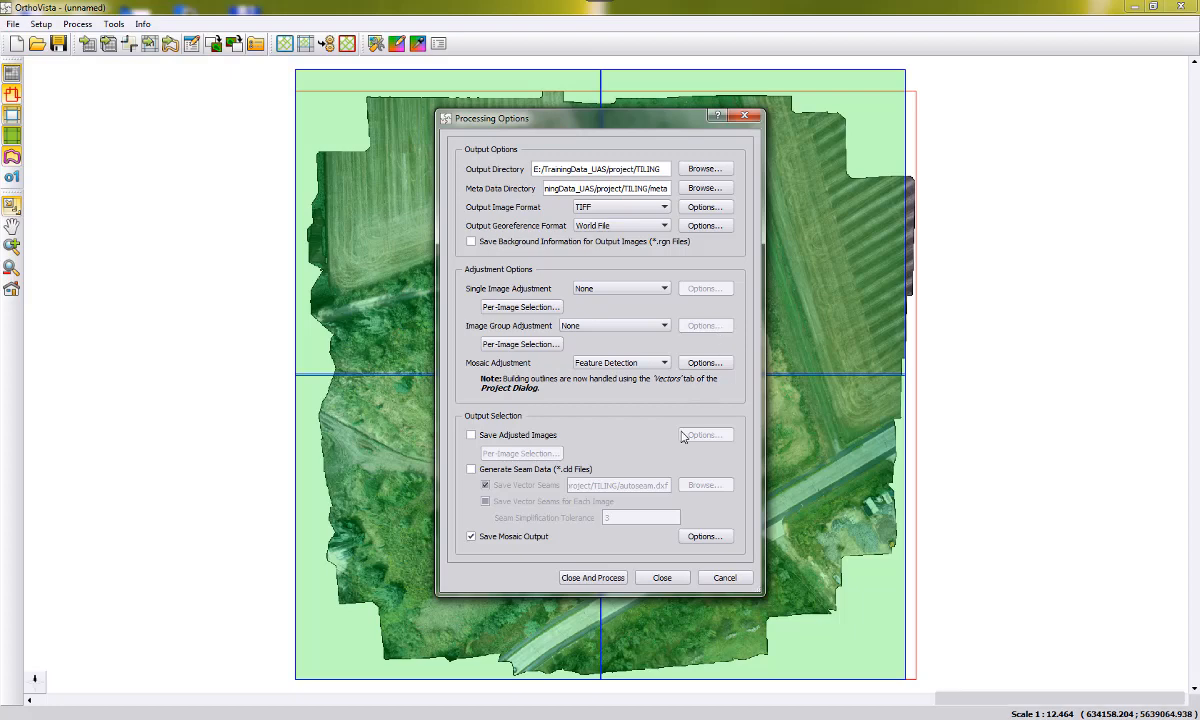
{"action": "left_click", "coordinate": [592, 578]}
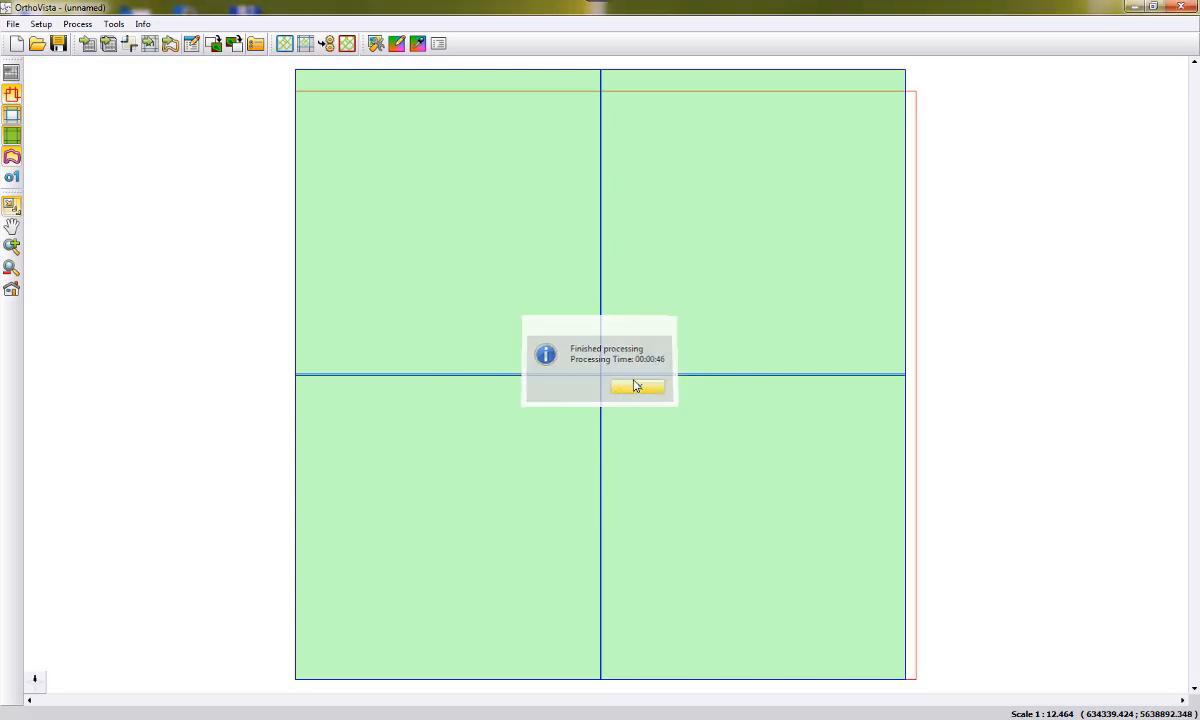
{"action": "left_click", "coordinate": [632, 388]}
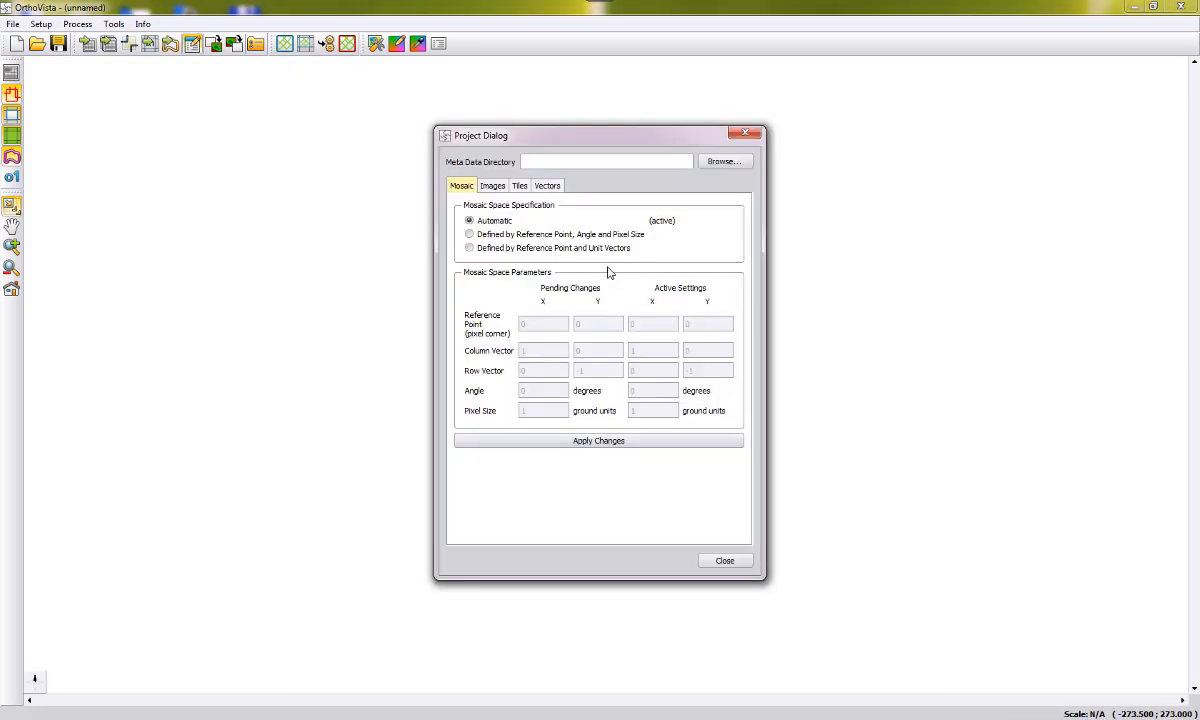
- Load the images from the TILING directory into the empty project and turn on the image display layer
{"action": "left_click", "coordinate": [492, 186]}
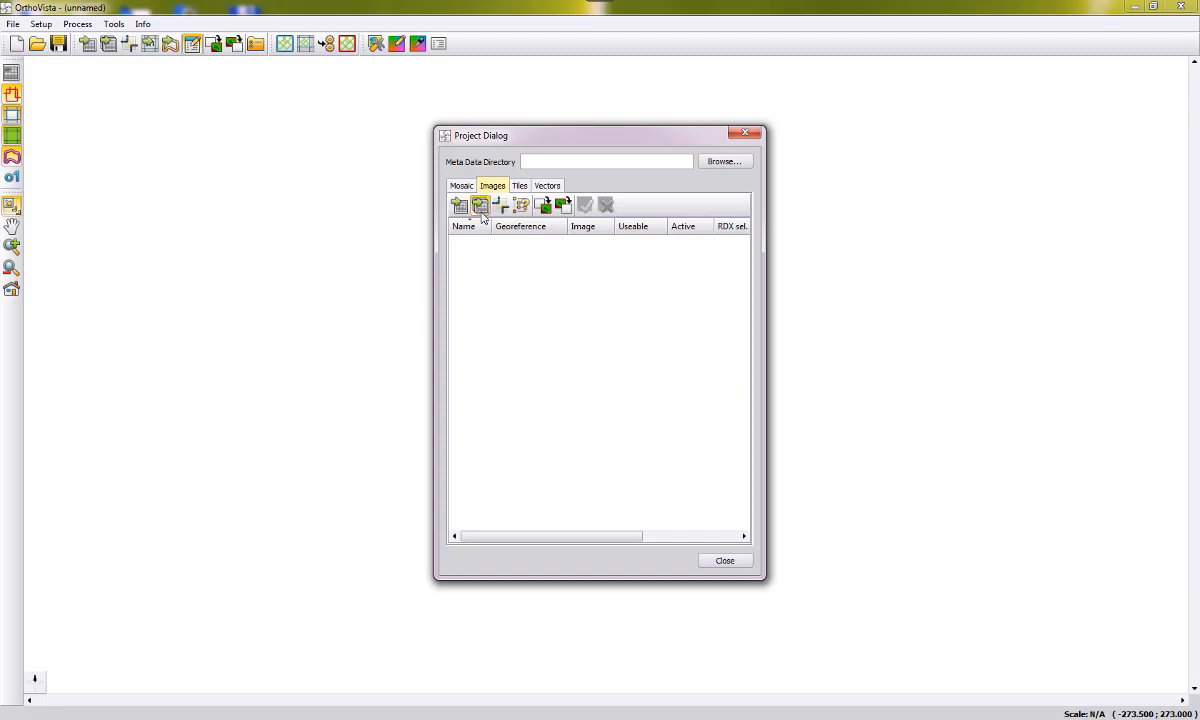
{"action": "left_click", "coordinate": [459, 205]}
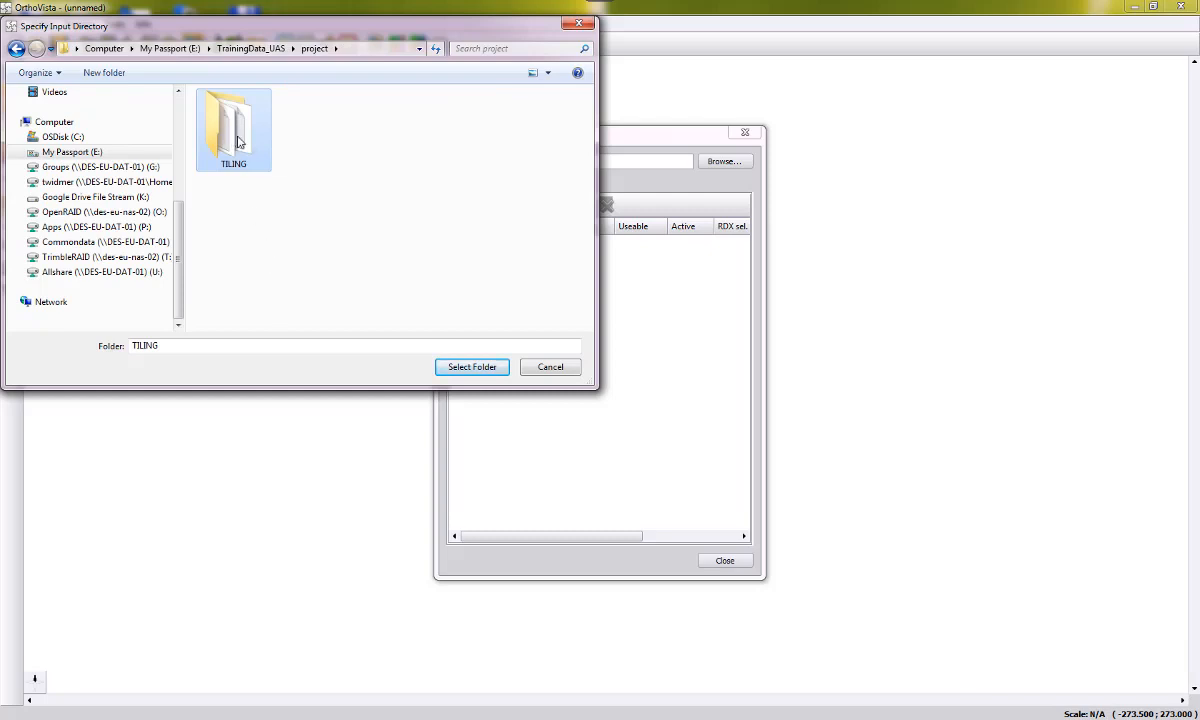
{"action": "left_click", "coordinate": [478, 367]}
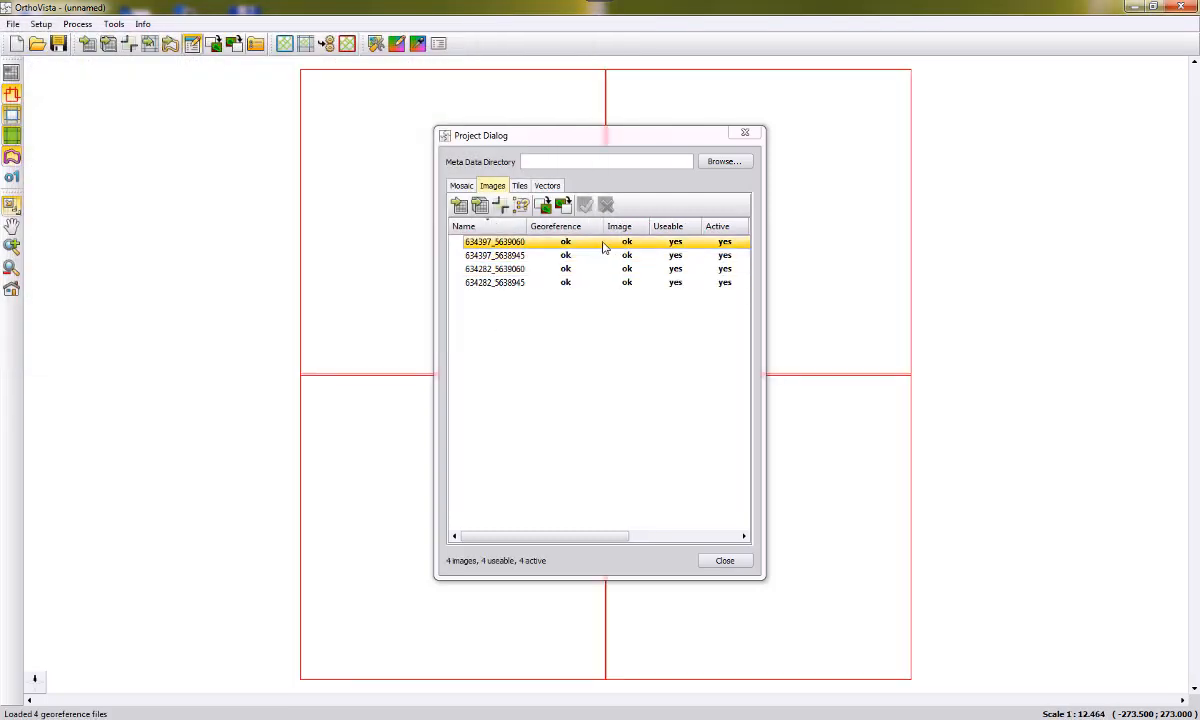
{"action": "left_click", "coordinate": [722, 560]}
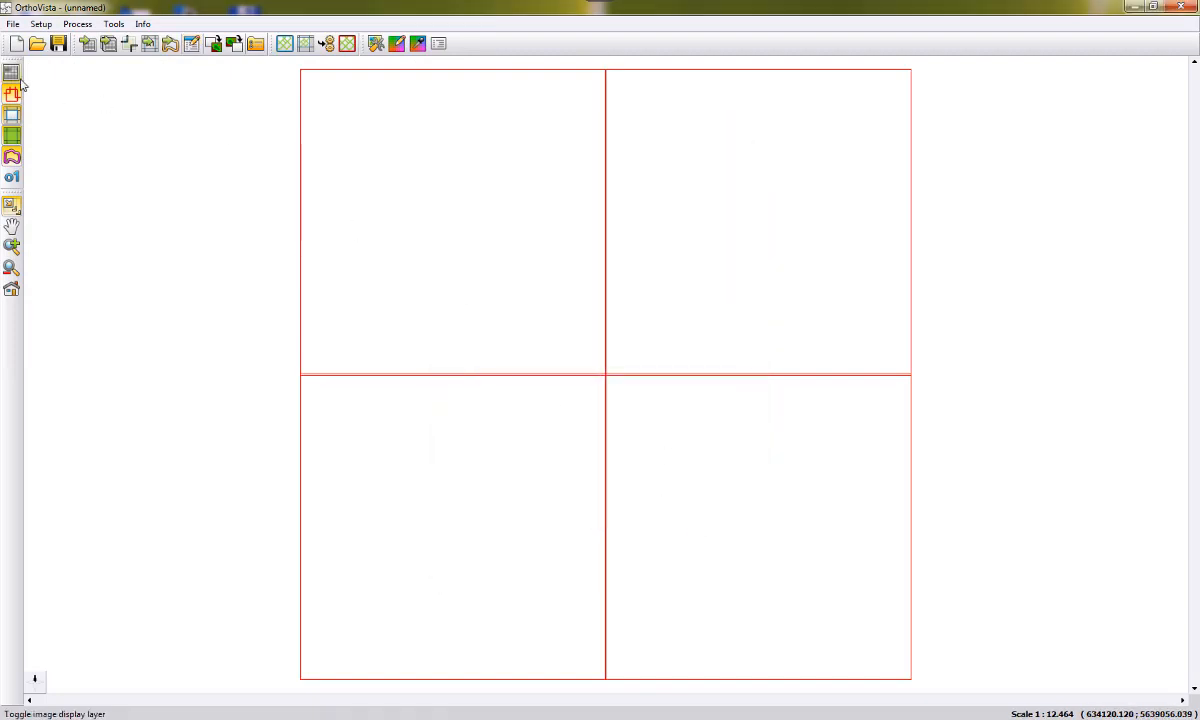
{"action": "left_click", "coordinate": [25, 75]}
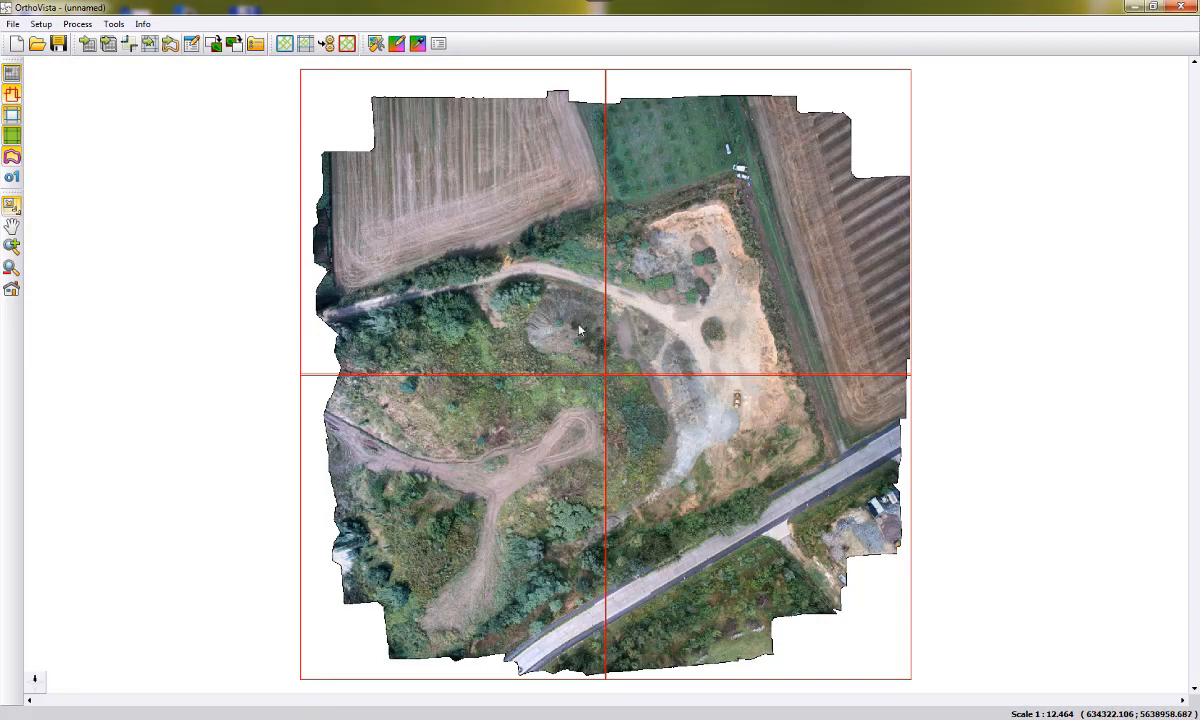
- Reopen the project dialog, place it beside the mosaic, and deactivate image 634397_5639060
{"action": "left_click", "coordinate": [40, 23]}
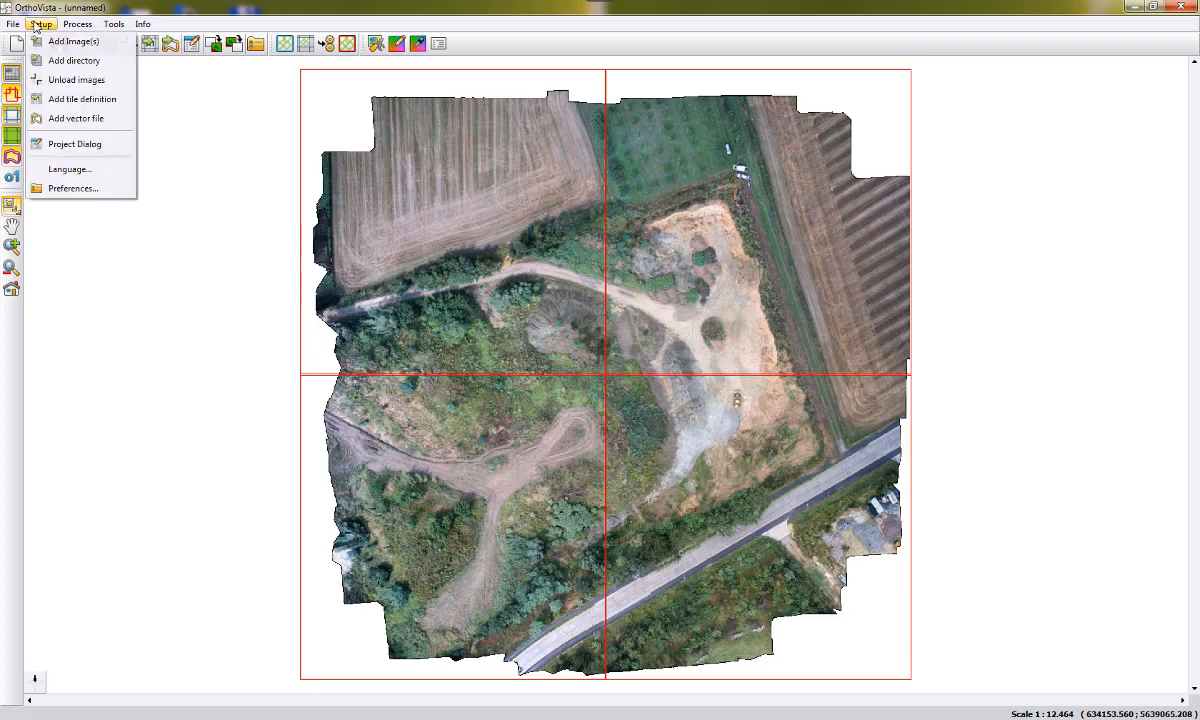
{"action": "left_click", "coordinate": [60, 144]}
{"action": "left_click_drag", "start_coordinate": [537, 128], "coordinate": [944, 128]}
{"action": "left_click", "coordinate": [918, 226]}
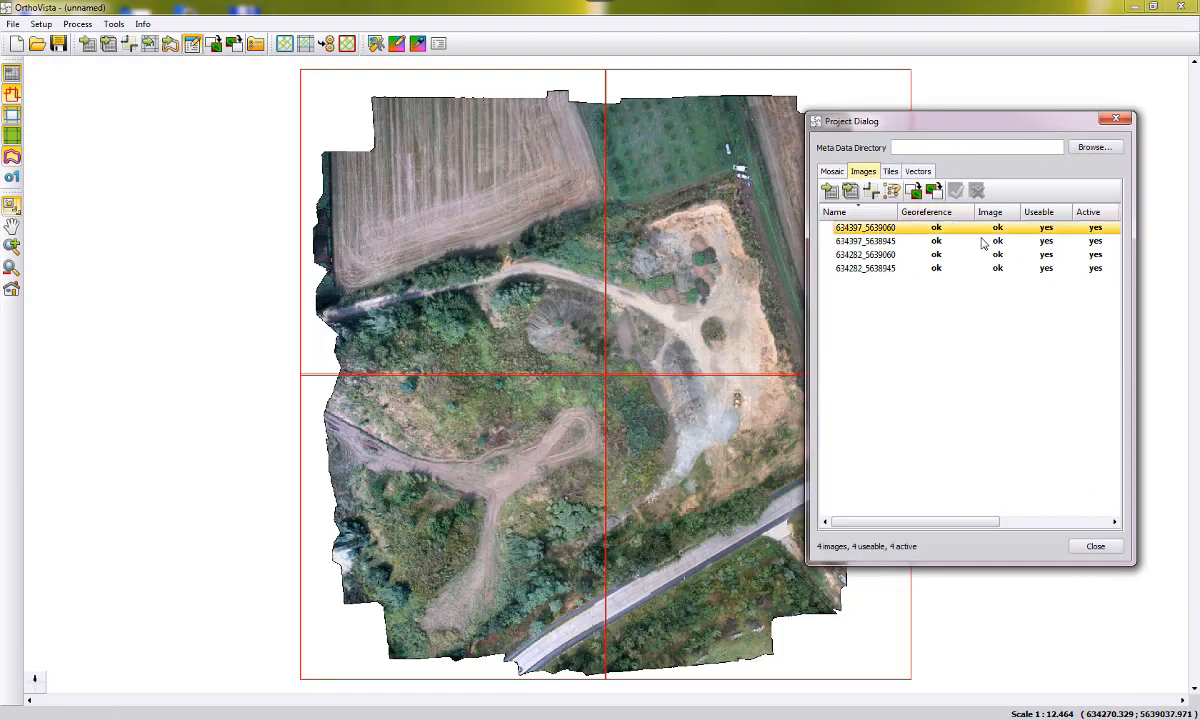
{"action": "left_click", "coordinate": [935, 192]}
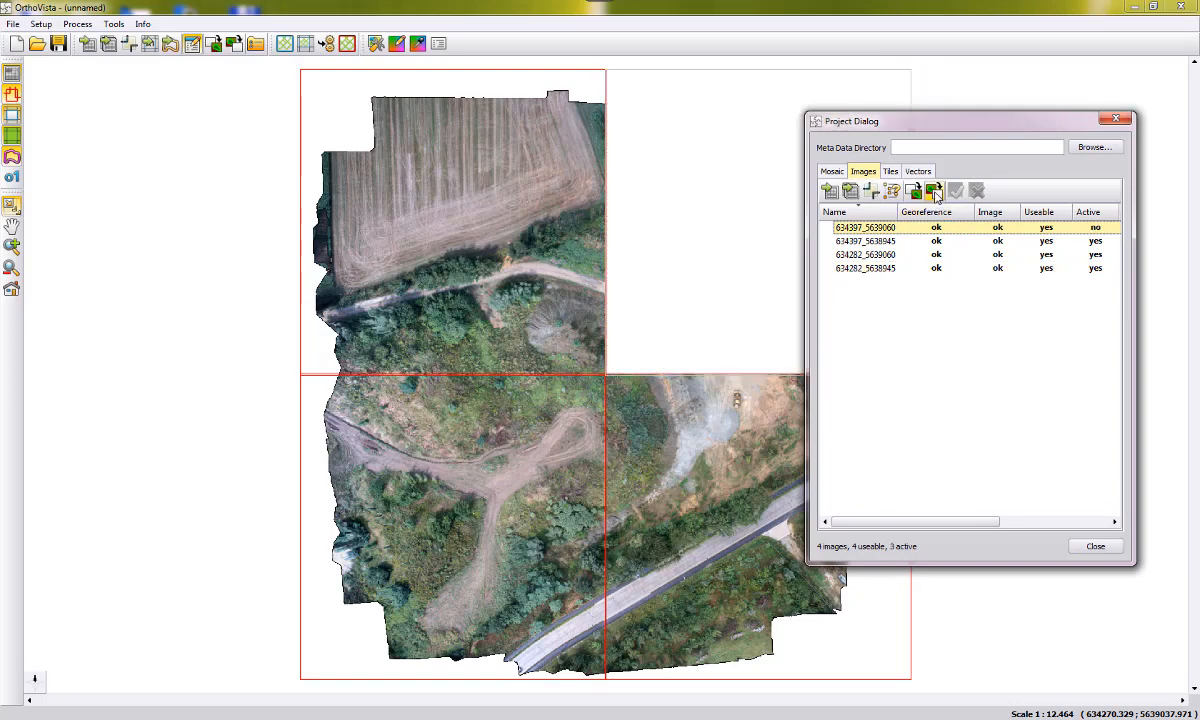
{"action": "left_click", "coordinate": [935, 192]}
{"action": "left_click", "coordinate": [935, 192]}
- Go down the image list to 634282_5639060 and deactivate that tile
{"action": "key", "text": "Down"}
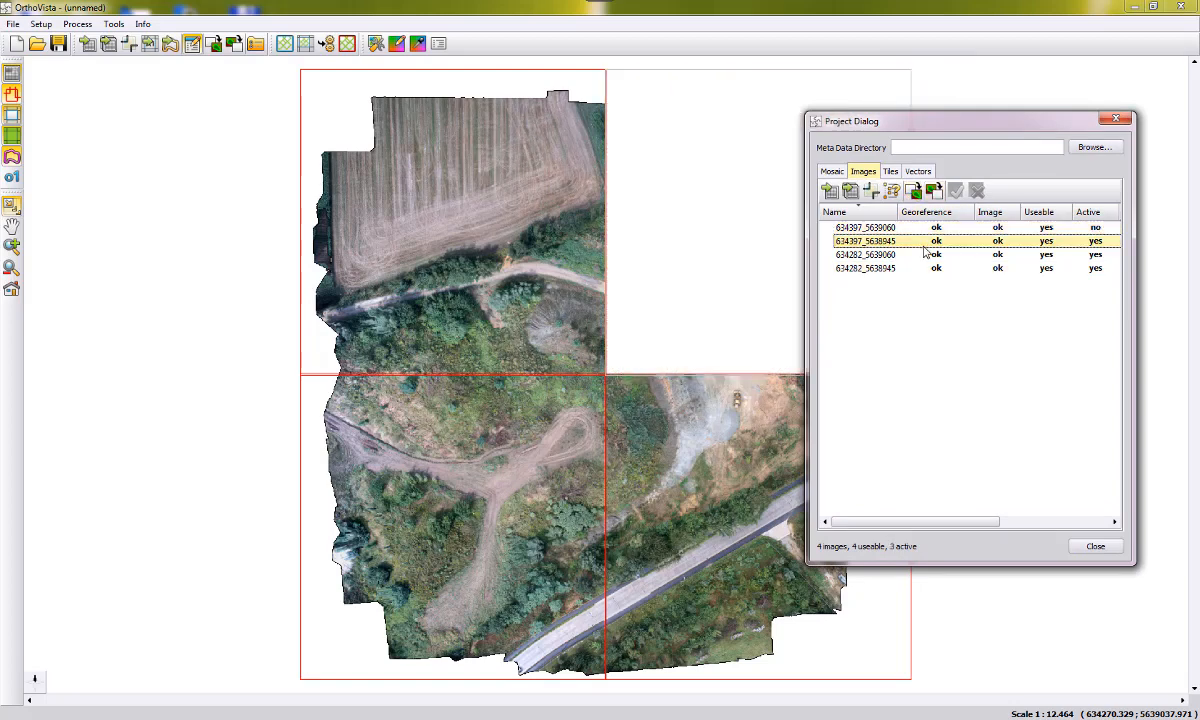
{"action": "left_click", "coordinate": [917, 192]}
{"action": "left_click", "coordinate": [917, 192]}
{"action": "key", "text": "Down"}
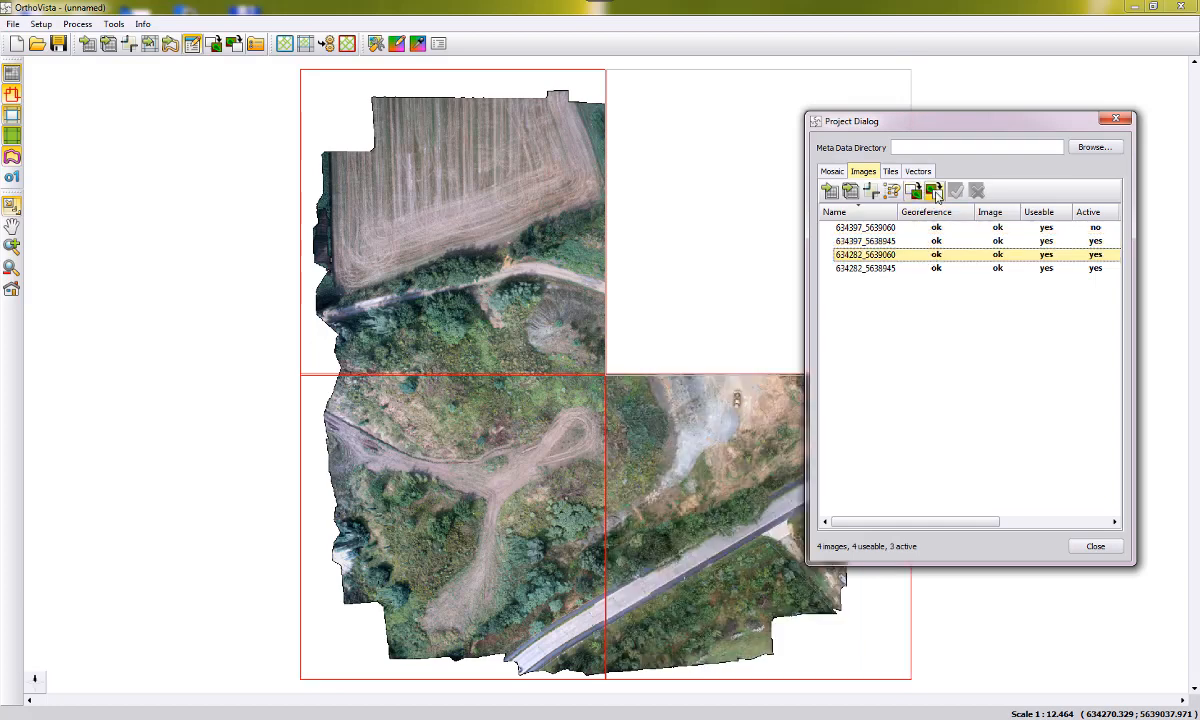
{"action": "left_click", "coordinate": [935, 195]}
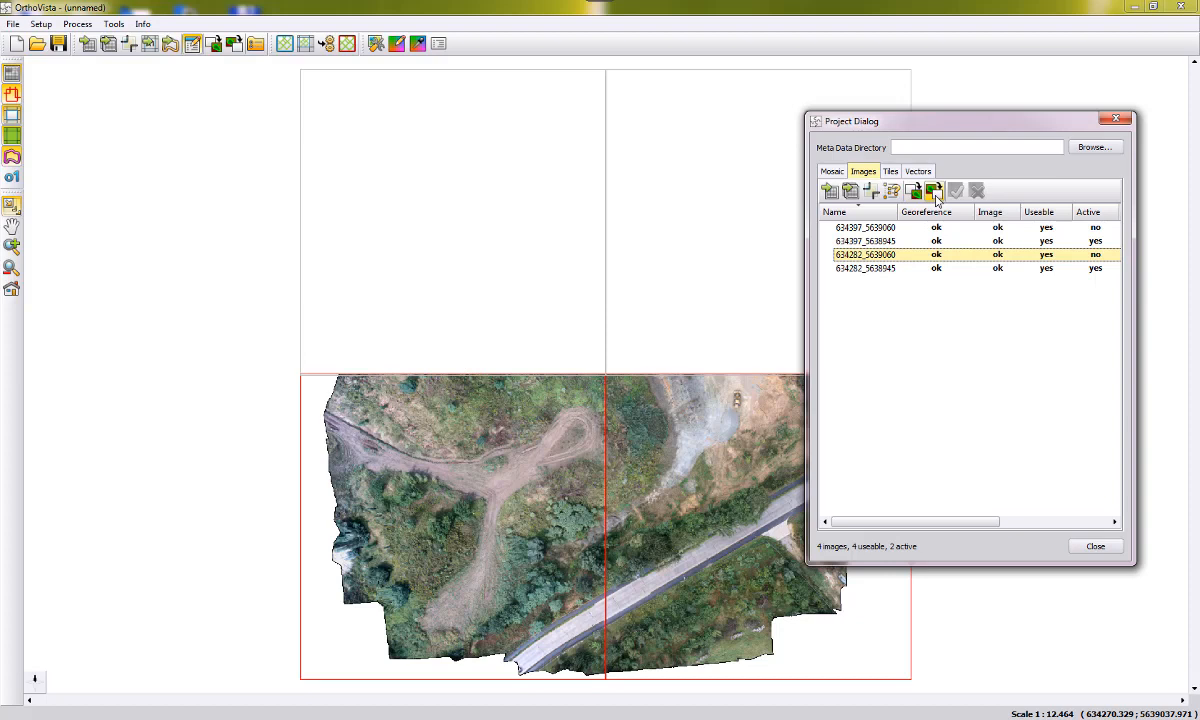